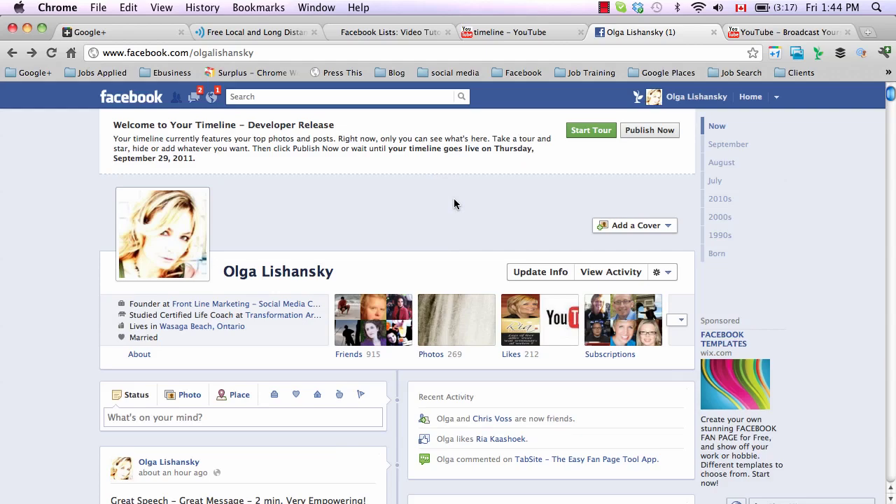
Step: Scroll through the Timeline and click into the status update box
{"action": "scroll", "coordinate": [454, 203], "scroll_direction": "down", "scroll_amount": 3}
{"action": "scroll", "coordinate": [454, 204], "scroll_direction": "up", "scroll_amount": 3}
{"action": "scroll", "coordinate": [454, 204], "scroll_direction": "down", "scroll_amount": 8}
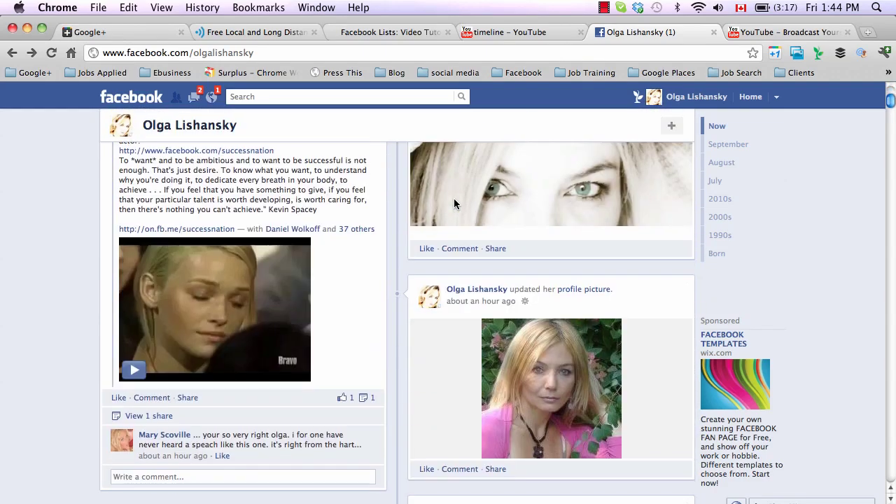
{"action": "scroll", "coordinate": [454, 203], "scroll_direction": "up", "scroll_amount": 3}
{"action": "scroll", "coordinate": [453, 203], "scroll_direction": "up", "scroll_amount": 8}
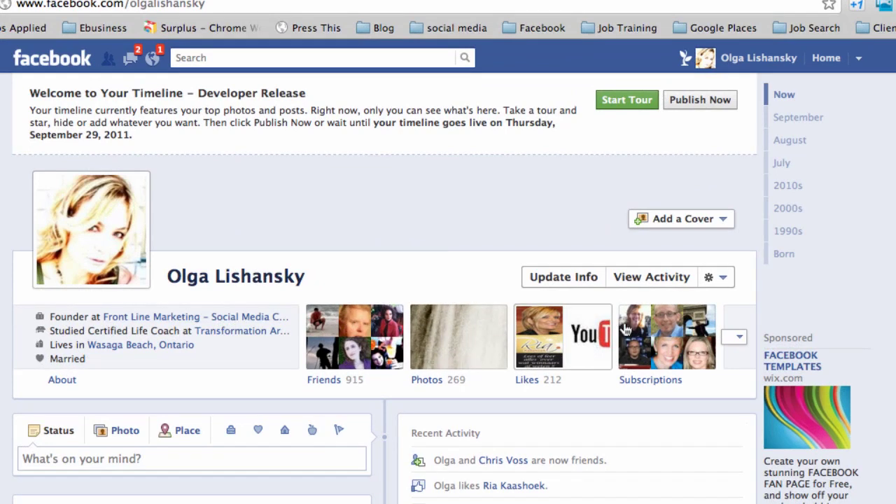
{"action": "scroll", "coordinate": [532, 434], "scroll_direction": "down", "scroll_amount": 1}
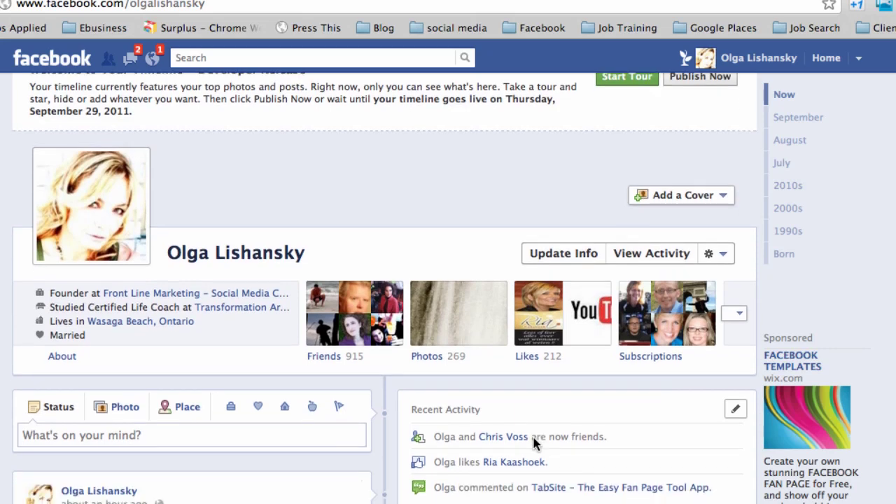
{"action": "left_click", "coordinate": [140, 441]}
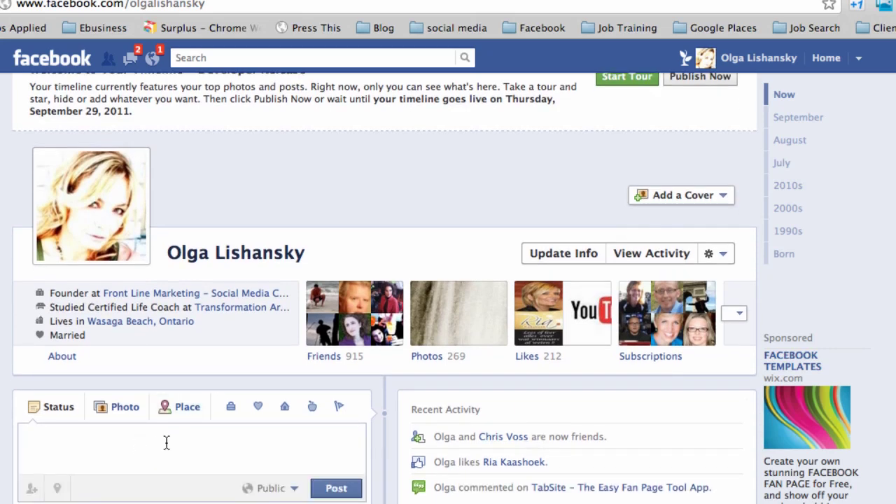
Step: Upload the close-up photo of a woman's eyes from the computer and save it as the Timeline cover
{"action": "scroll", "coordinate": [320, 419], "scroll_direction": "down", "scroll_amount": 10}
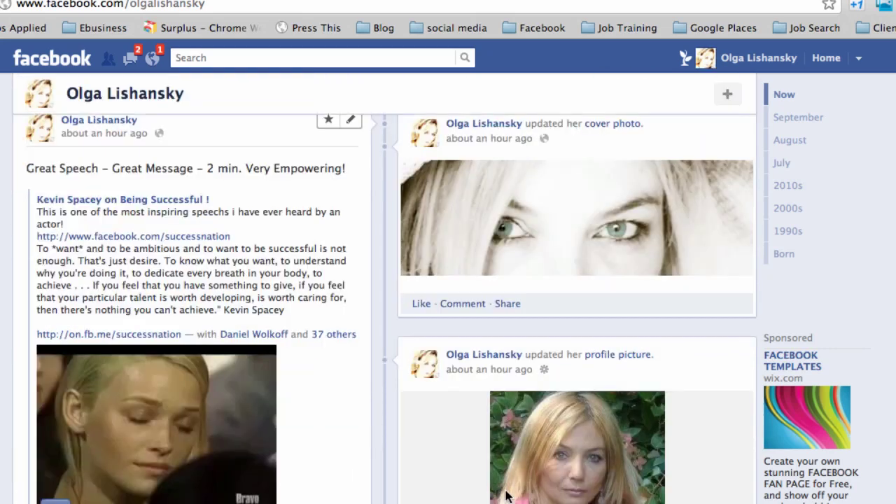
{"action": "scroll", "coordinate": [444, 423], "scroll_direction": "down", "scroll_amount": 3}
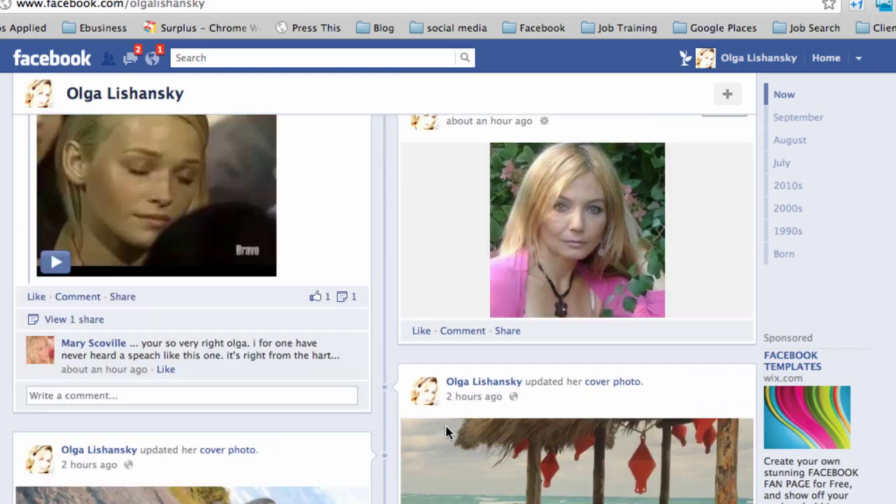
{"action": "scroll", "coordinate": [445, 423], "scroll_direction": "up", "scroll_amount": 9}
{"action": "scroll", "coordinate": [444, 422], "scroll_direction": "down", "scroll_amount": 4}
{"action": "scroll", "coordinate": [446, 427], "scroll_direction": "down", "scroll_amount": 5}
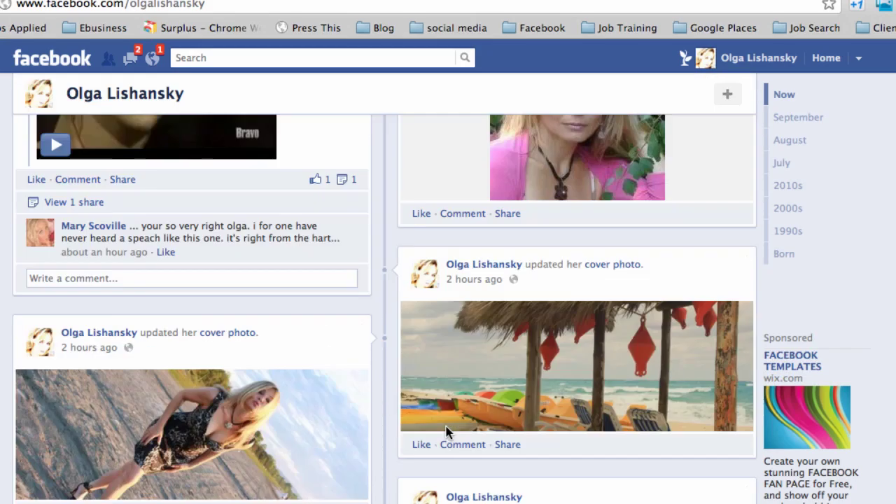
{"action": "scroll", "coordinate": [446, 427], "scroll_direction": "up", "scroll_amount": 15}
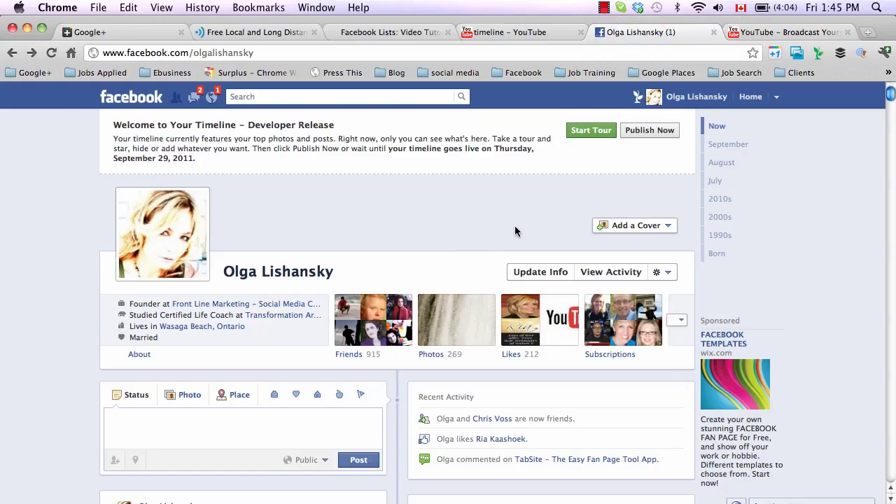
{"action": "scroll", "coordinate": [515, 230], "scroll_direction": "down", "scroll_amount": 3}
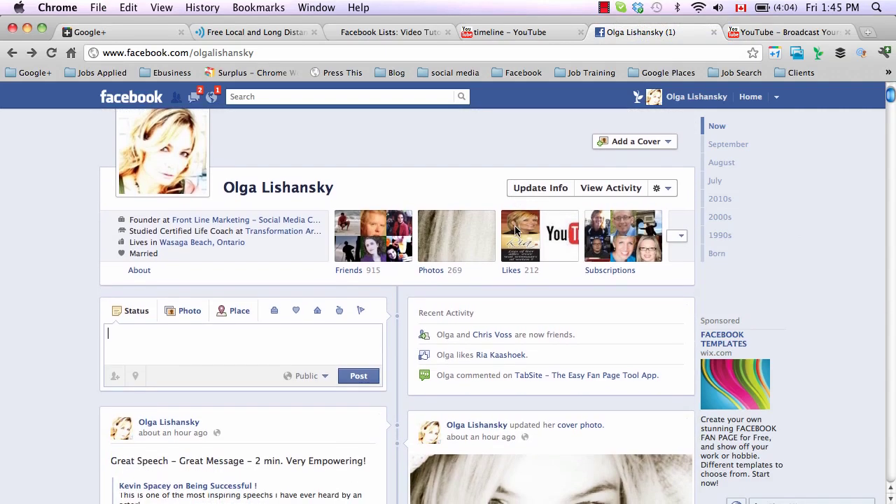
{"action": "scroll", "coordinate": [515, 231], "scroll_direction": "up", "scroll_amount": 3}
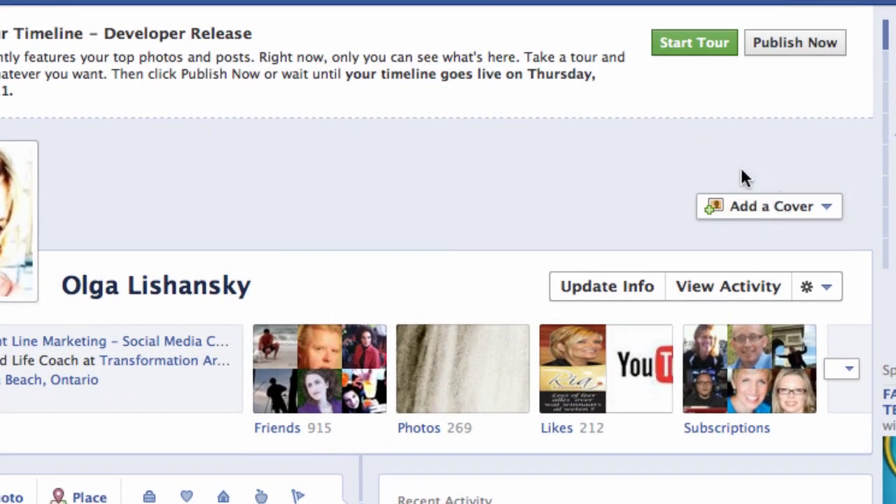
{"action": "left_click", "coordinate": [830, 213]}
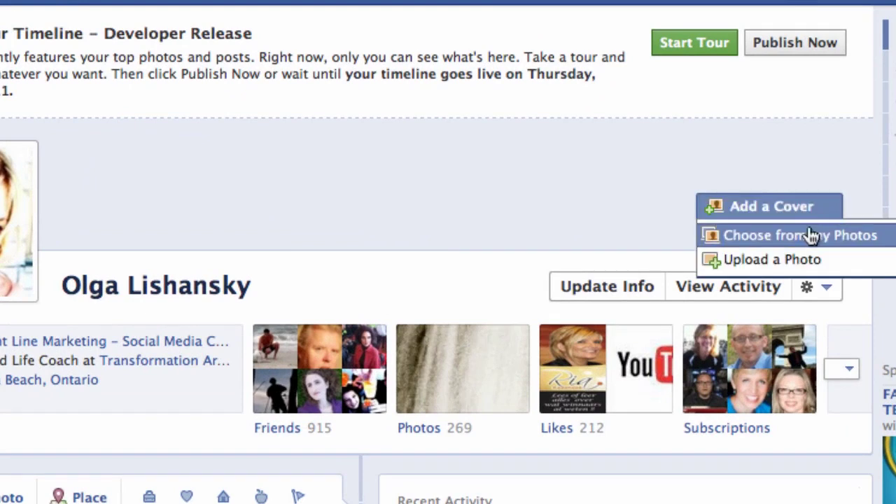
{"action": "left_click", "coordinate": [778, 265]}
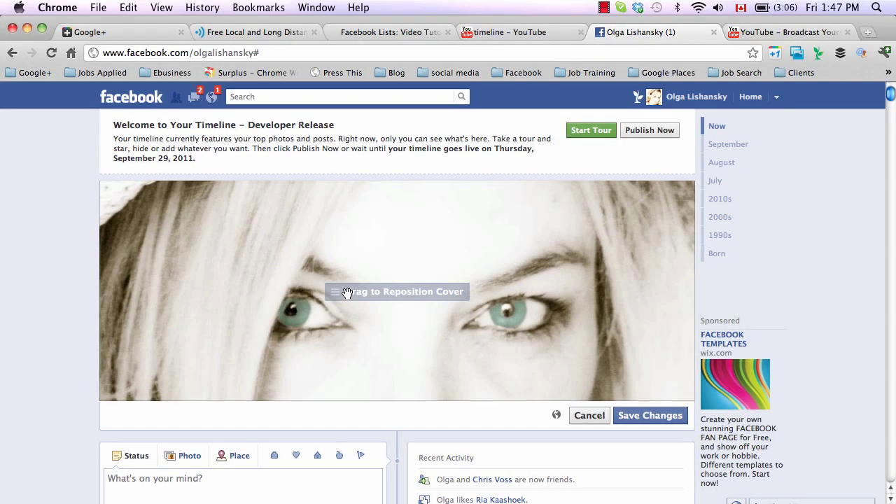
{"action": "scroll", "coordinate": [472, 291], "scroll_direction": "down", "scroll_amount": 2}
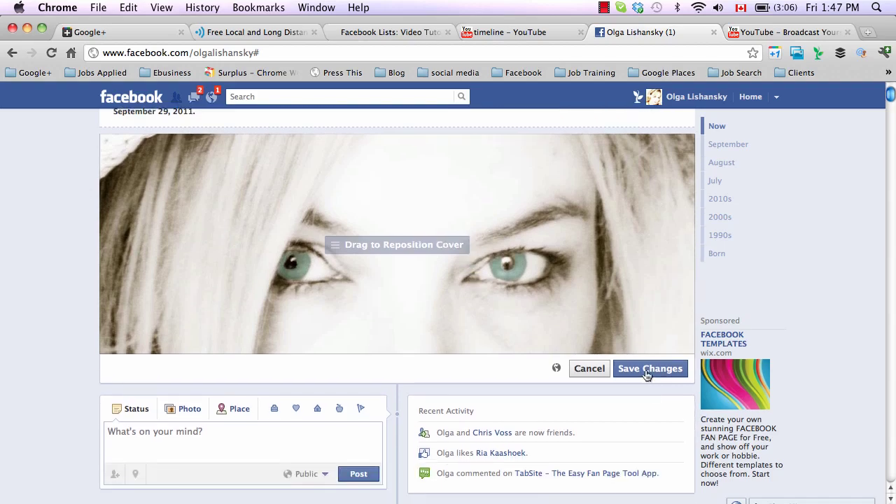
{"action": "left_click", "coordinate": [646, 369]}
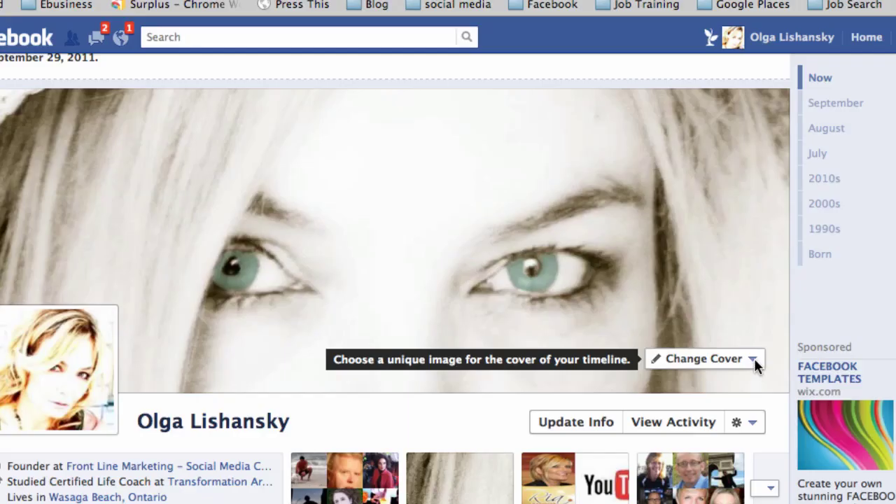
{"action": "left_click", "coordinate": [755, 362]}
{"action": "left_click", "coordinate": [754, 363]}
{"action": "left_click", "coordinate": [739, 357]}
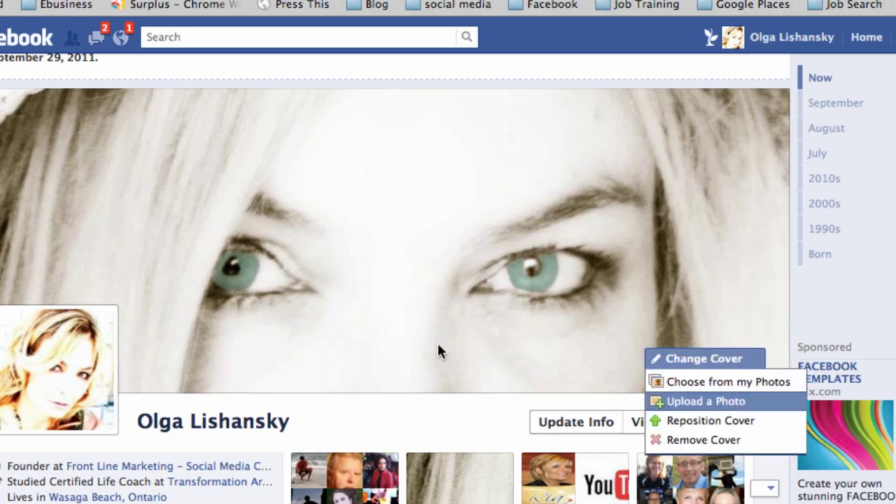
{"action": "left_click", "coordinate": [418, 343]}
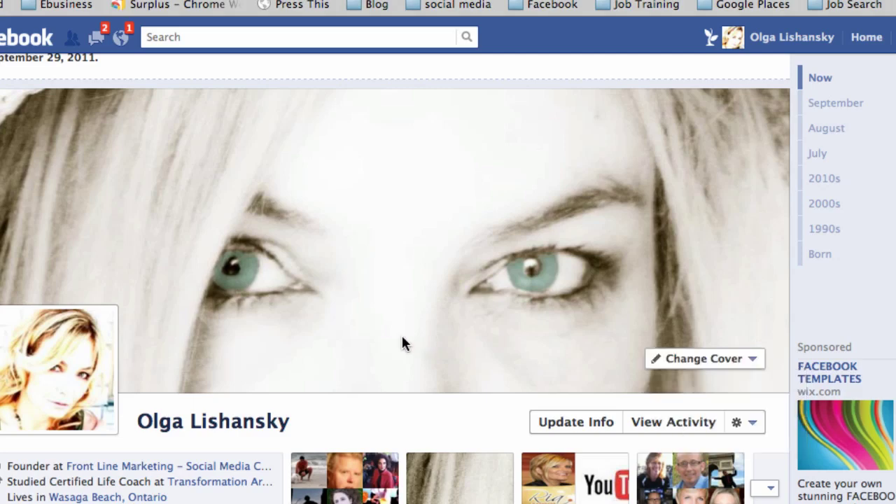
{"action": "mouse_move", "coordinate": [110, 368]}
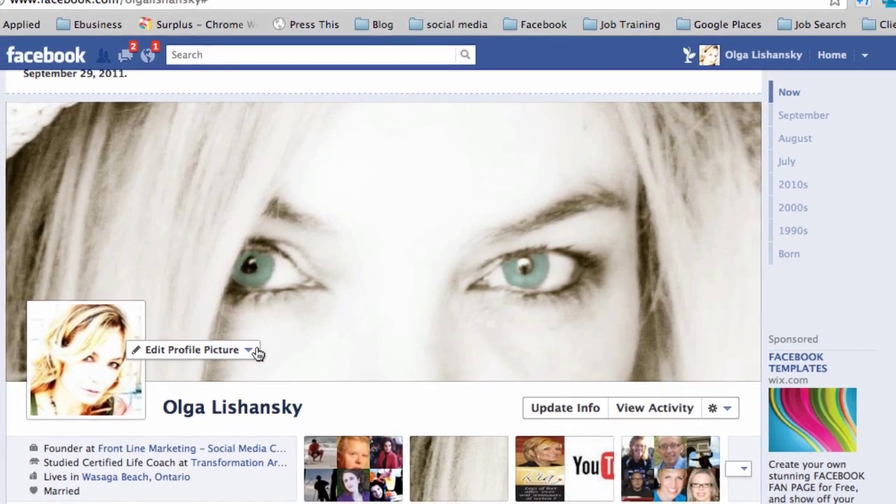
{"action": "left_click", "coordinate": [237, 359]}
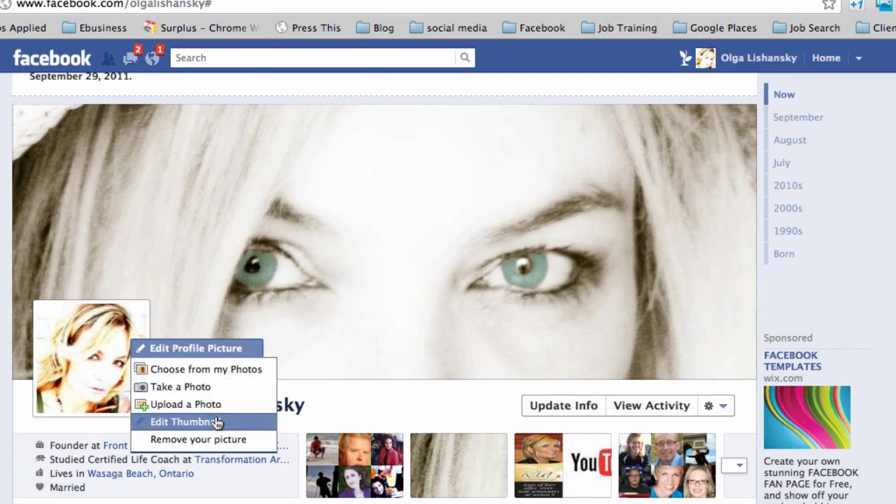
{"action": "left_click", "coordinate": [375, 340]}
{"action": "scroll", "coordinate": [376, 335], "scroll_direction": "down", "scroll_amount": 3}
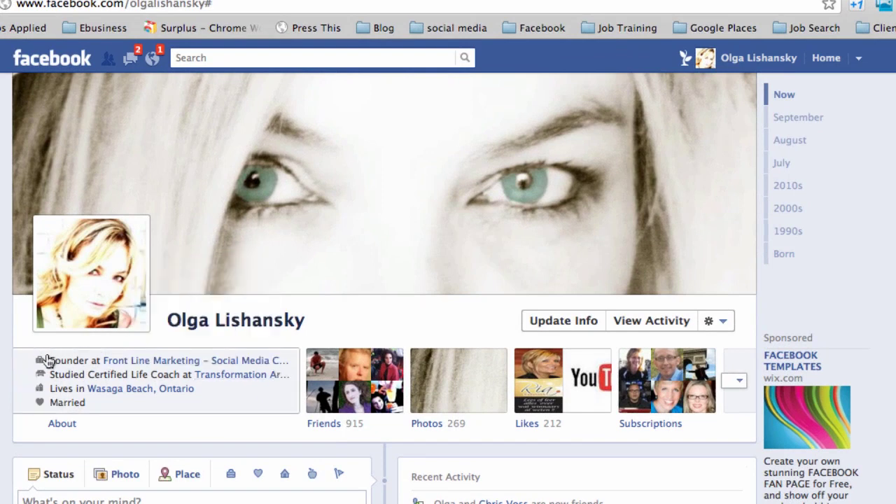
Step: Open the About page and scroll through its work, education and history details
{"action": "left_click", "coordinate": [67, 424]}
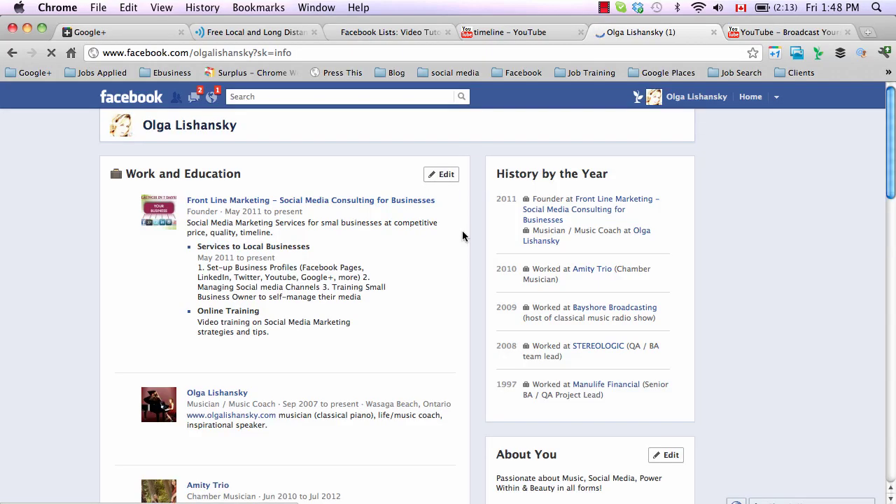
{"action": "scroll", "coordinate": [462, 231], "scroll_direction": "down", "scroll_amount": 10}
{"action": "scroll", "coordinate": [461, 230], "scroll_direction": "up", "scroll_amount": 5}
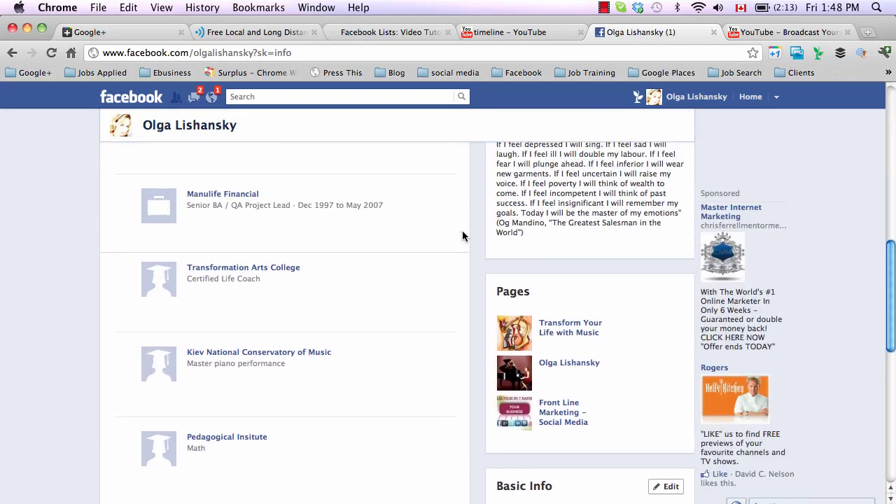
{"action": "scroll", "coordinate": [462, 236], "scroll_direction": "up", "scroll_amount": 7}
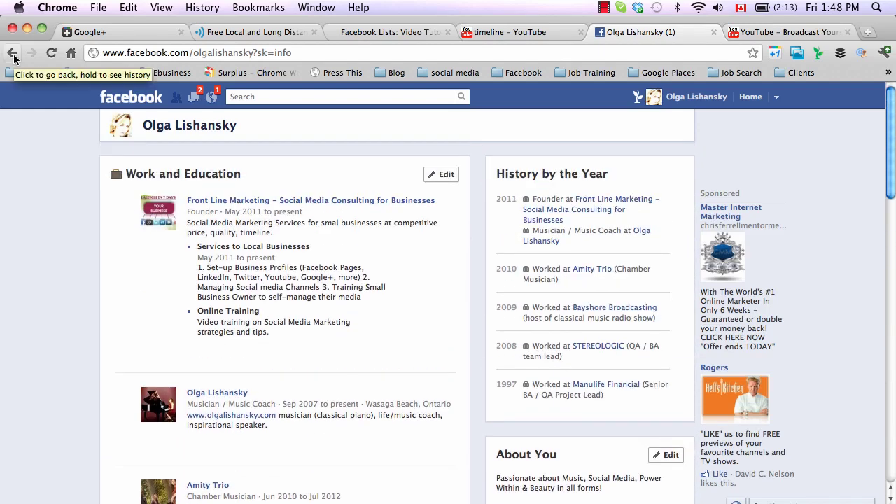
{"action": "scroll", "coordinate": [293, 282], "scroll_direction": "down", "scroll_amount": 12}
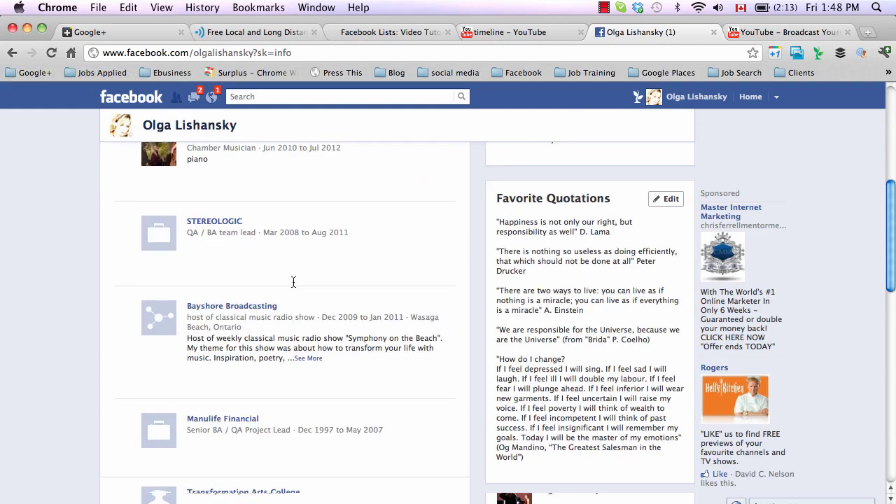
{"action": "scroll", "coordinate": [293, 282], "scroll_direction": "up", "scroll_amount": 12}
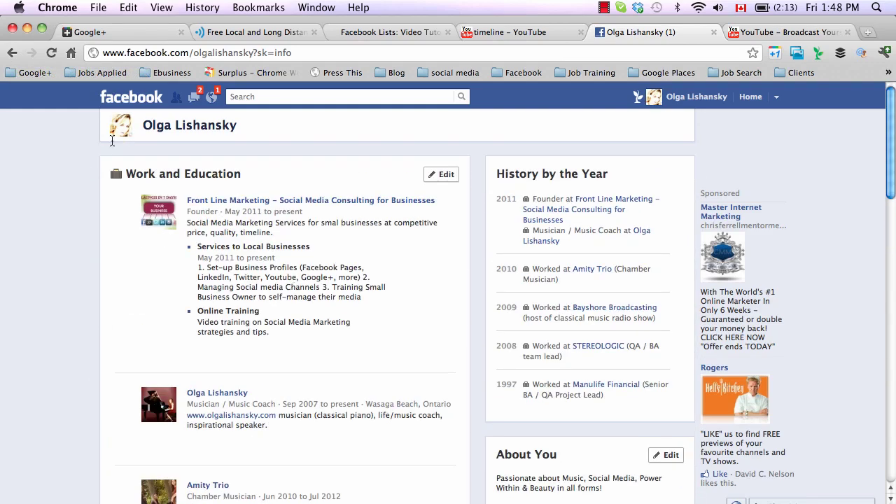
Step: Return to the Timeline and open the Friends list of 915 friends
{"action": "left_click", "coordinate": [12, 53]}
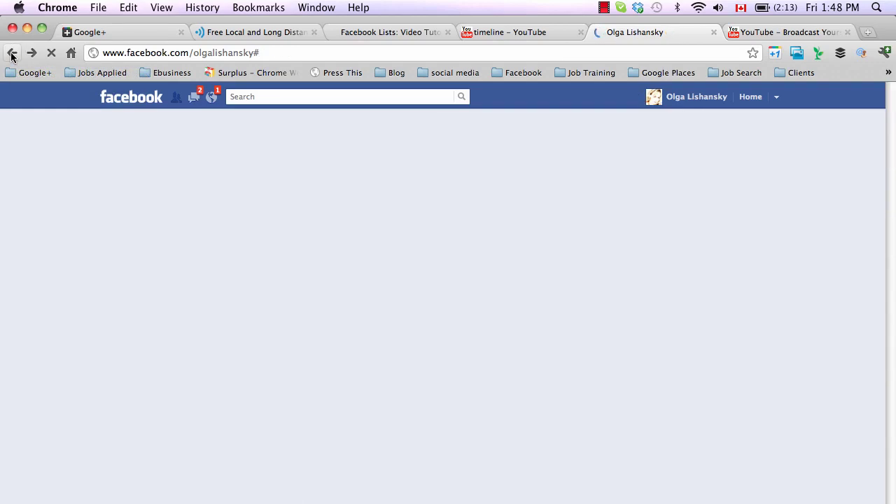
{"action": "scroll", "coordinate": [380, 366], "scroll_direction": "down", "scroll_amount": 3}
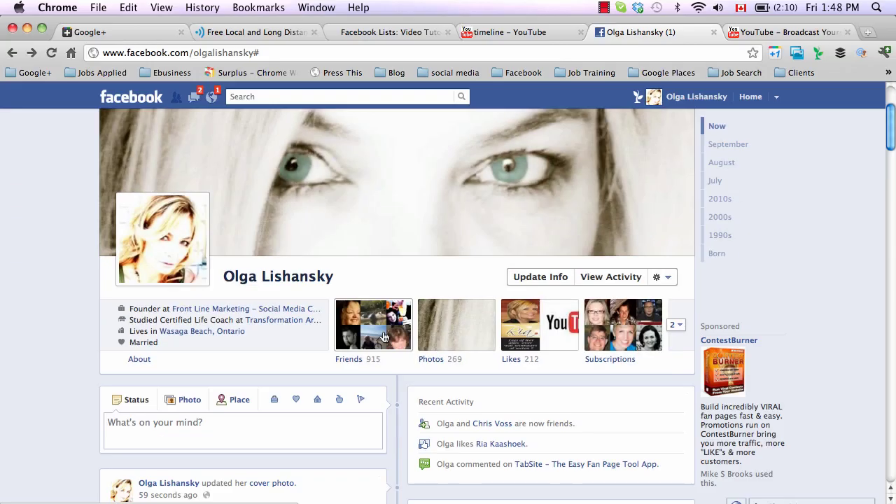
{"action": "left_click", "coordinate": [363, 277]}
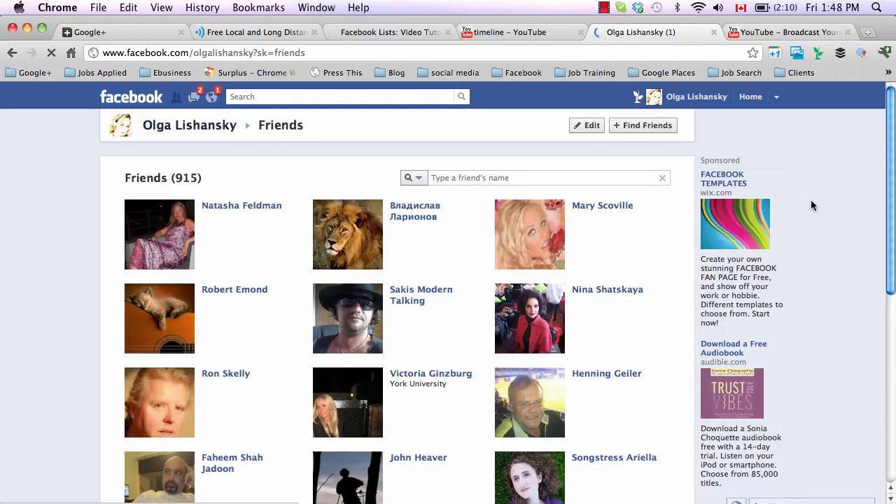
Step: Visit the Photos page and the Likes page, then return to the Timeline profile
{"action": "scroll", "coordinate": [810, 205], "scroll_direction": "down", "scroll_amount": 5}
{"action": "scroll", "coordinate": [810, 205], "scroll_direction": "up", "scroll_amount": 5}
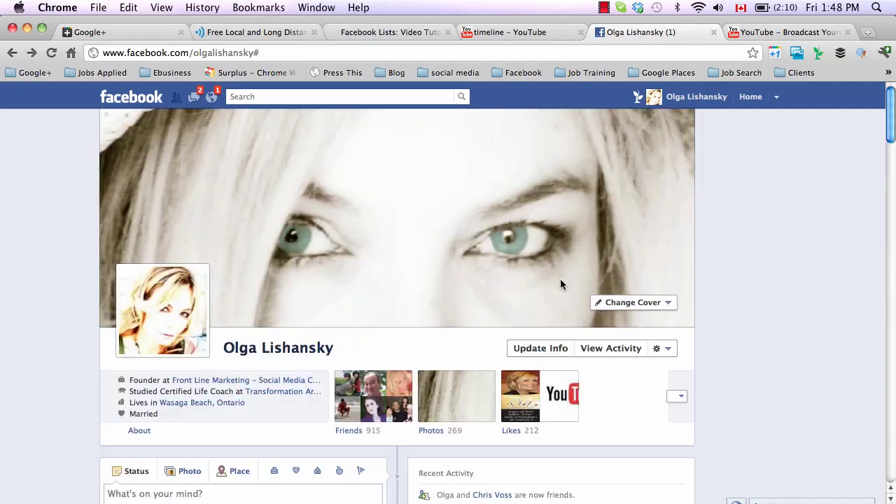
{"action": "scroll", "coordinate": [446, 359], "scroll_direction": "down", "scroll_amount": 3}
{"action": "scroll", "coordinate": [442, 216], "scroll_direction": "up", "scroll_amount": 2}
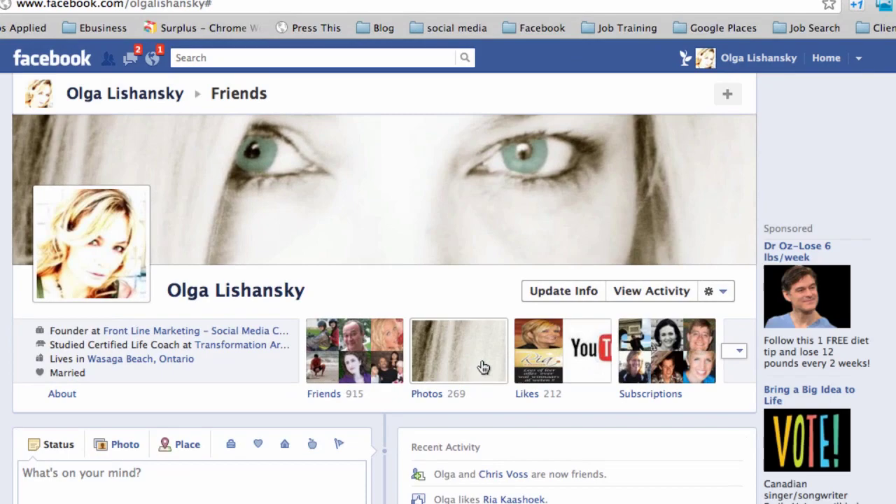
{"action": "left_click", "coordinate": [483, 367]}
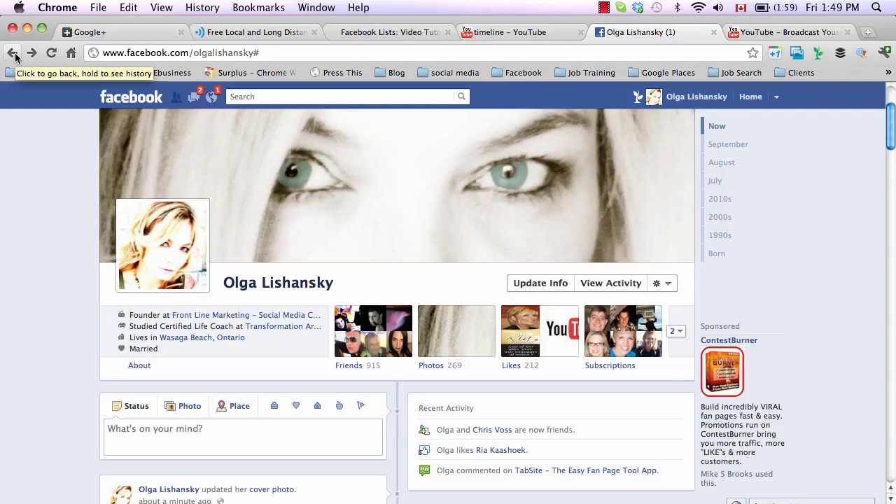
{"action": "left_click", "coordinate": [536, 369]}
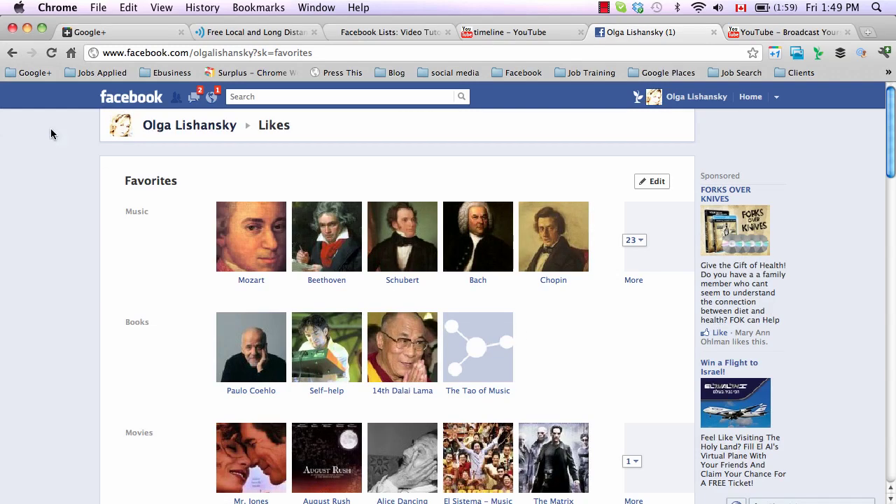
{"action": "left_click", "coordinate": [12, 52]}
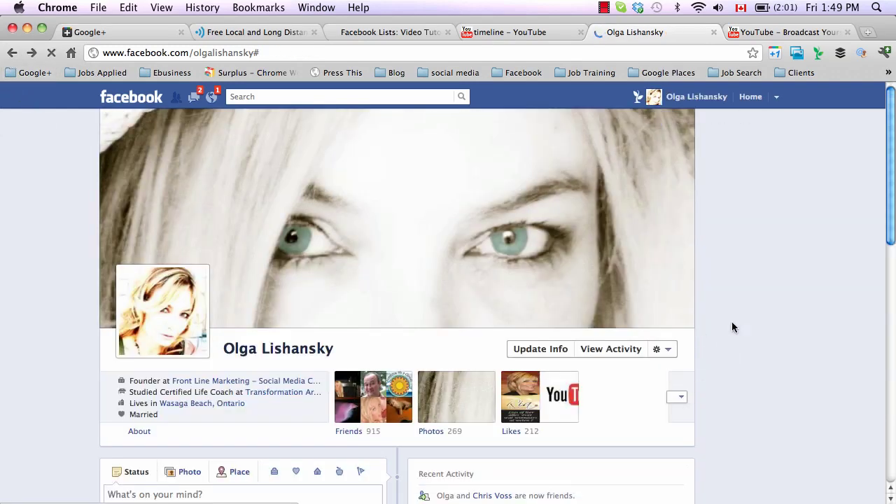
{"action": "scroll", "coordinate": [737, 312], "scroll_direction": "down", "scroll_amount": 5}
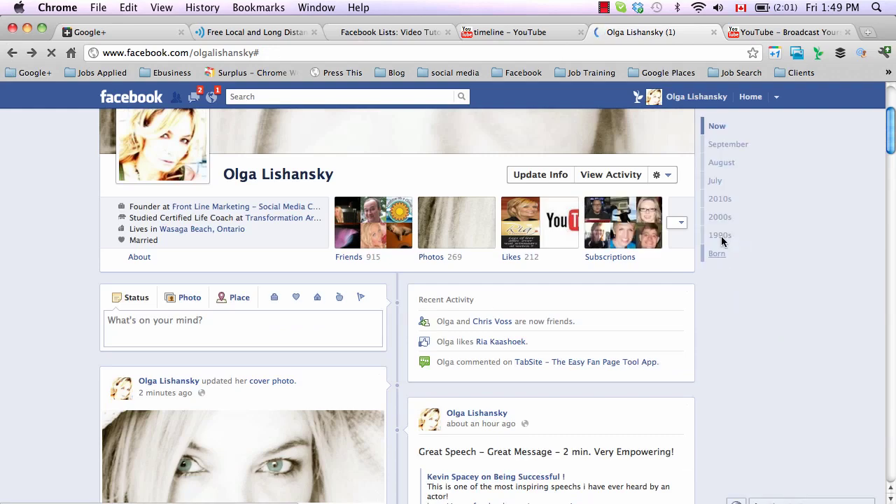
{"action": "scroll", "coordinate": [700, 238], "scroll_direction": "up", "scroll_amount": 2}
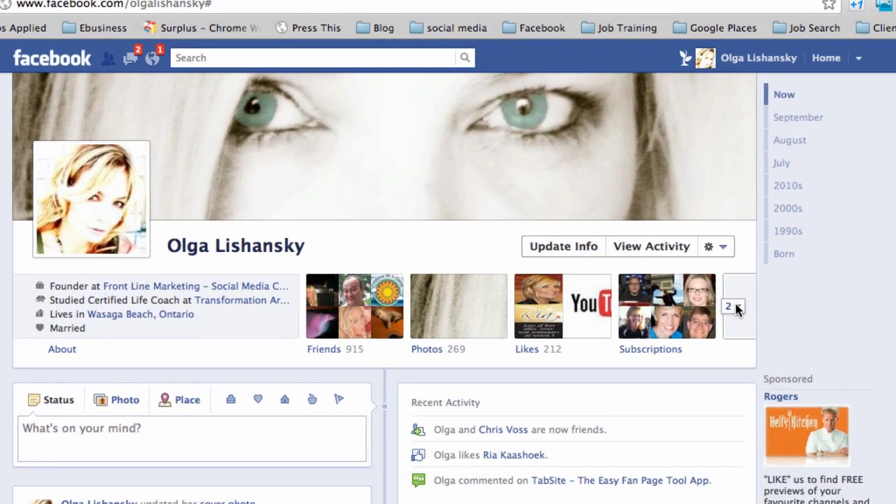
Step: Expand the app boxes to show Music and Subscribers, dismissing the app chooser without adding anything
{"action": "left_click", "coordinate": [701, 300]}
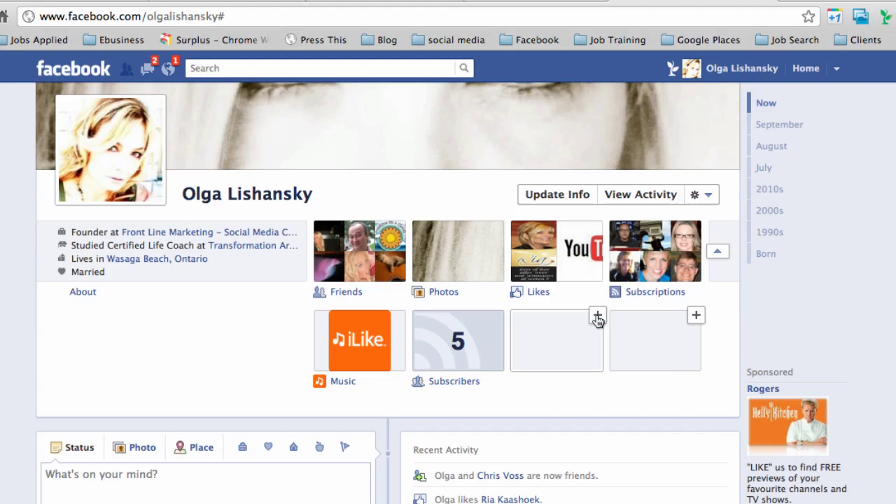
{"action": "left_click", "coordinate": [575, 308]}
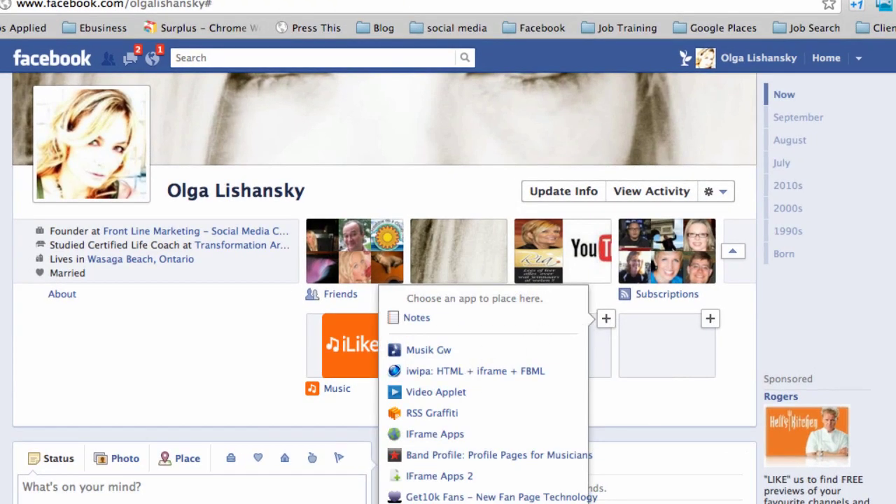
{"action": "left_click", "coordinate": [616, 415]}
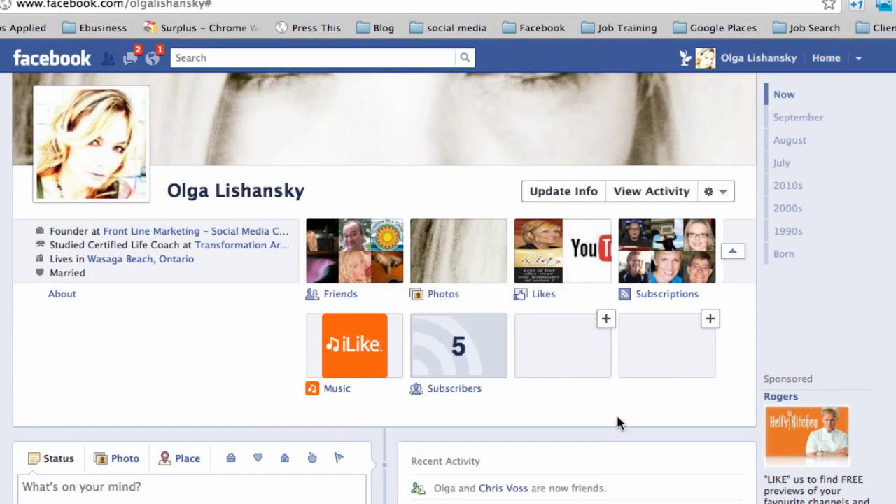
Step: Check the Music box's swap options and close them without changing anything
{"action": "left_click", "coordinate": [396, 321]}
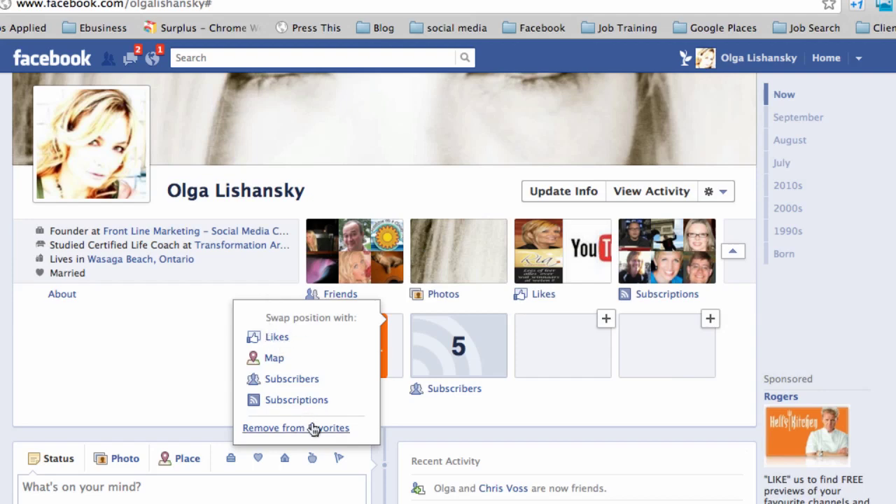
{"action": "left_click", "coordinate": [463, 429]}
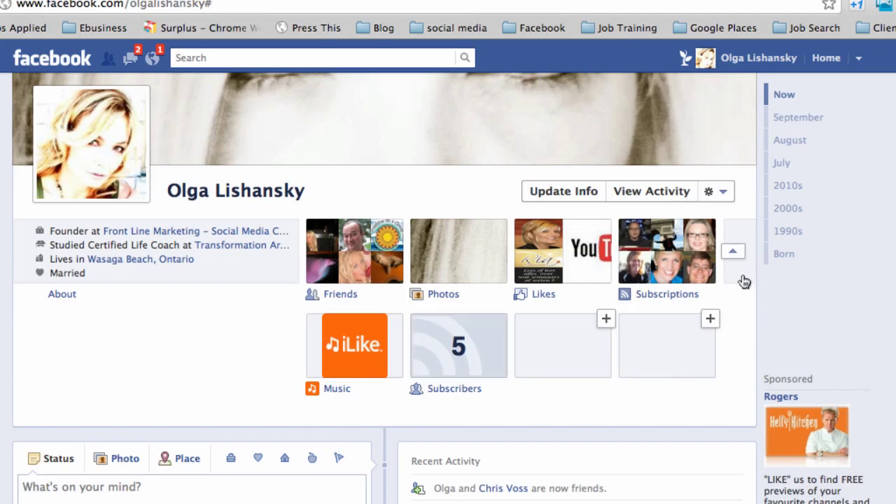
{"action": "scroll", "coordinate": [737, 308], "scroll_direction": "down", "scroll_amount": 2}
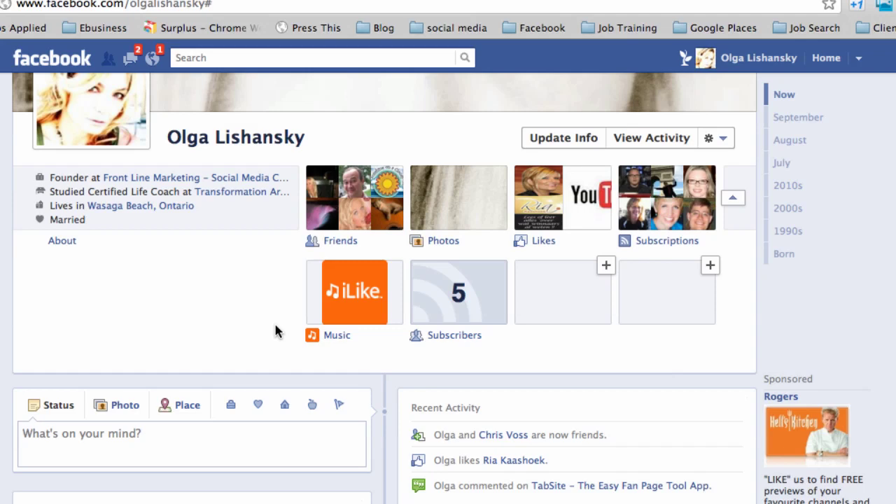
{"action": "scroll", "coordinate": [275, 325], "scroll_direction": "up", "scroll_amount": 1}
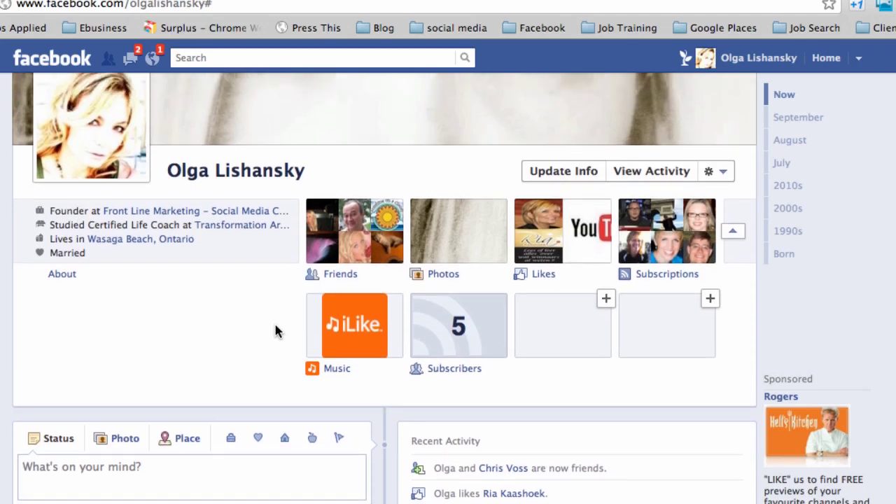
{"action": "scroll", "coordinate": [815, 358], "scroll_direction": "up", "scroll_amount": 3}
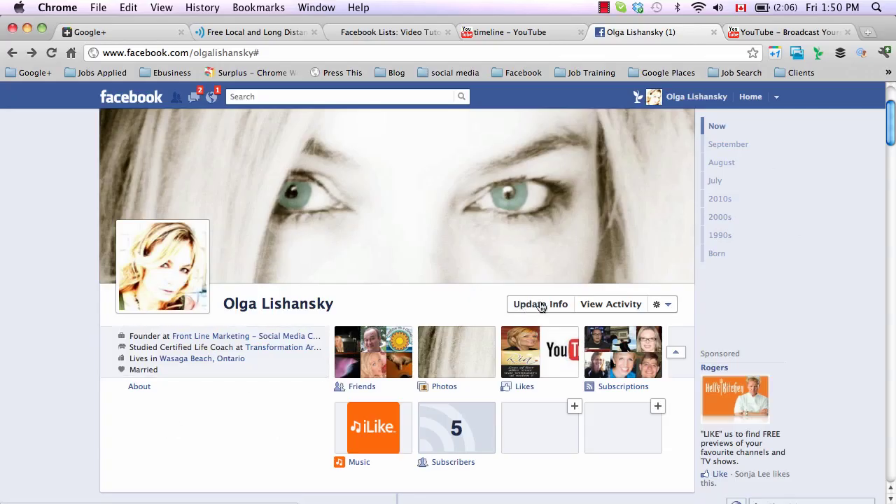
Step: Collapse the extra app row and scroll through the Work and Education edit page
{"action": "left_click", "coordinate": [675, 352]}
{"action": "scroll", "coordinate": [550, 303], "scroll_direction": "down", "scroll_amount": 1}
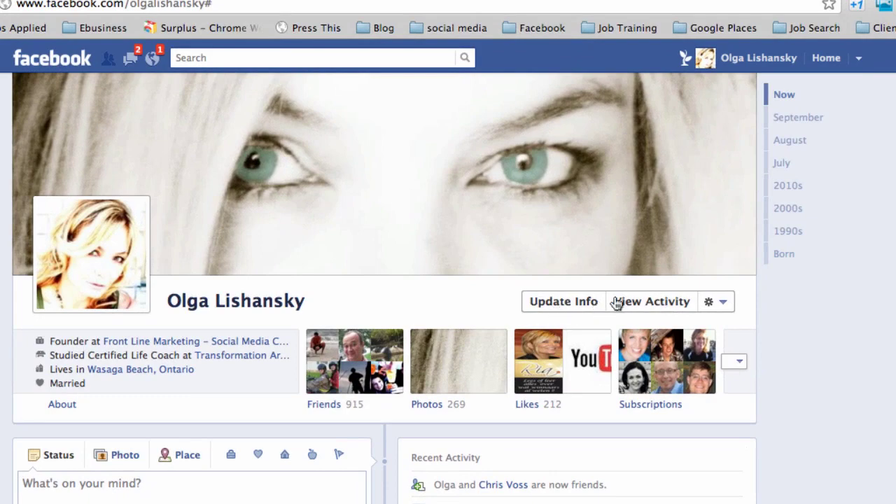
{"action": "left_click", "coordinate": [567, 301]}
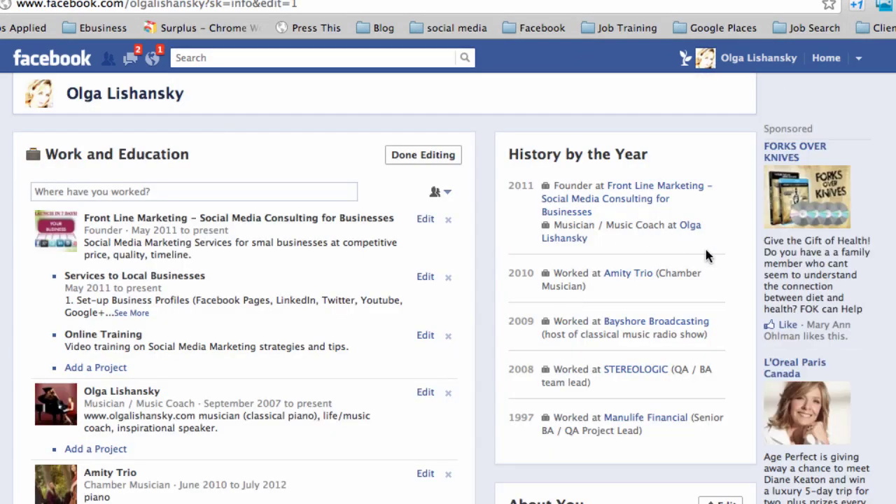
{"action": "scroll", "coordinate": [705, 255], "scroll_direction": "down", "scroll_amount": 9}
{"action": "scroll", "coordinate": [704, 256], "scroll_direction": "up", "scroll_amount": 6}
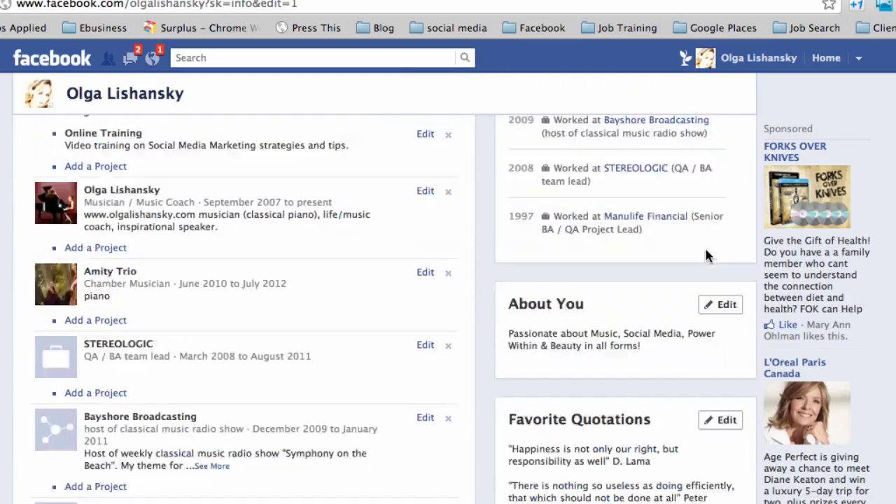
{"action": "scroll", "coordinate": [705, 252], "scroll_direction": "up", "scroll_amount": 2}
{"action": "scroll", "coordinate": [706, 252], "scroll_direction": "down", "scroll_amount": 8}
{"action": "scroll", "coordinate": [706, 255], "scroll_direction": "up", "scroll_amount": 5}
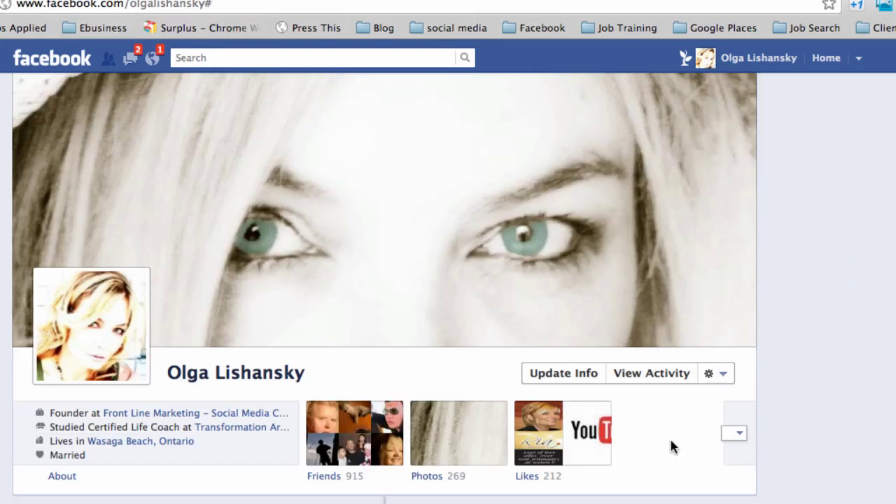
{"action": "scroll", "coordinate": [670, 437], "scroll_direction": "down", "scroll_amount": 3}
Step: Open the private Activity Log, scroll back to August 2008, then return to the top
{"action": "left_click", "coordinate": [661, 241]}
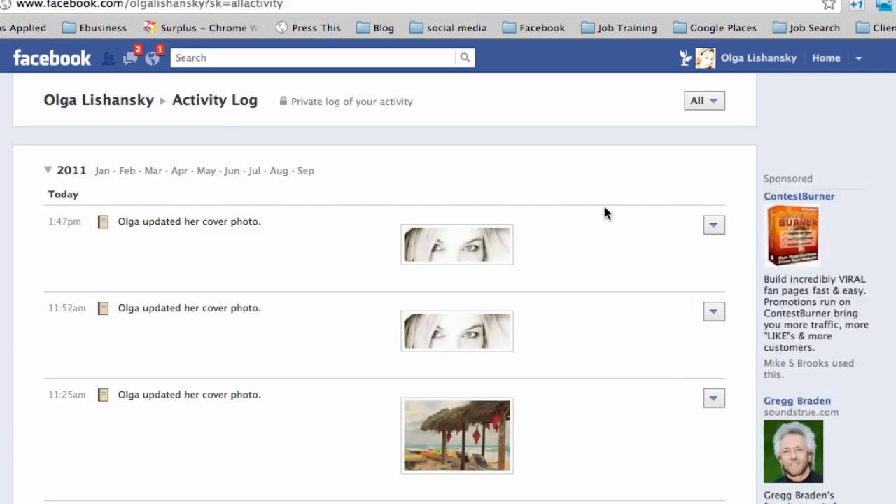
{"action": "scroll", "coordinate": [605, 213], "scroll_direction": "down", "scroll_amount": 15}
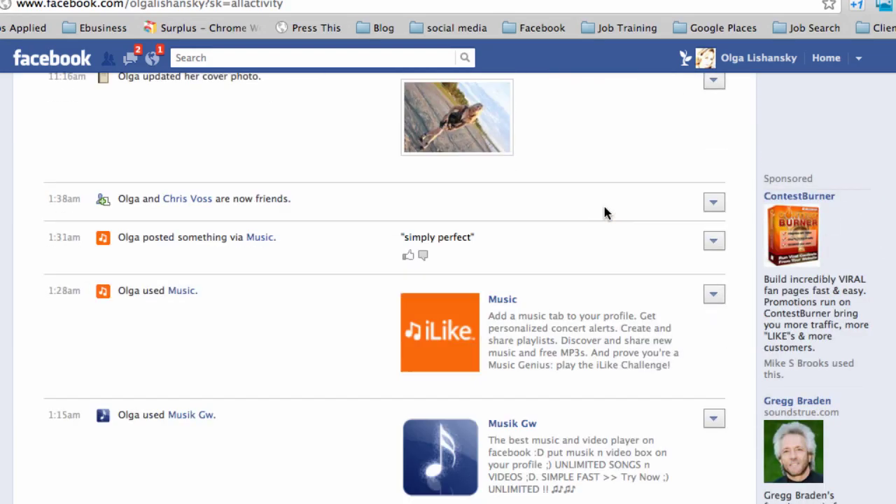
{"action": "scroll", "coordinate": [604, 212], "scroll_direction": "down", "scroll_amount": 15}
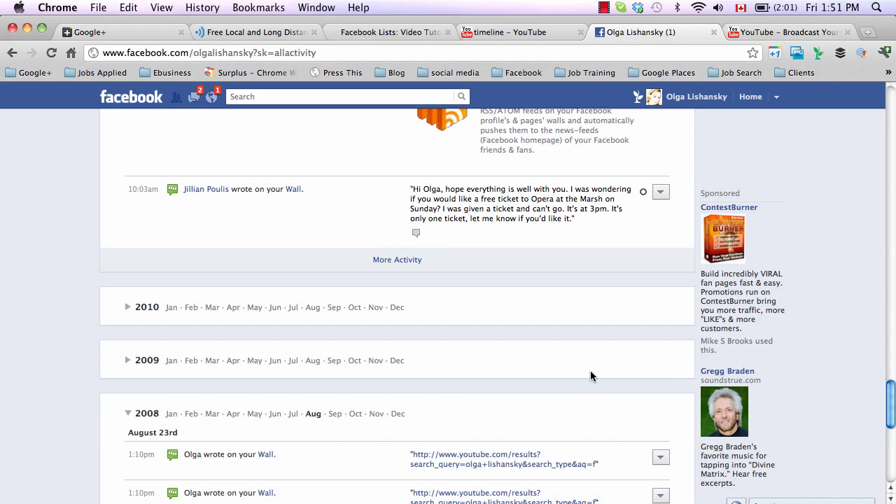
{"action": "scroll", "coordinate": [590, 374], "scroll_direction": "down", "scroll_amount": 5}
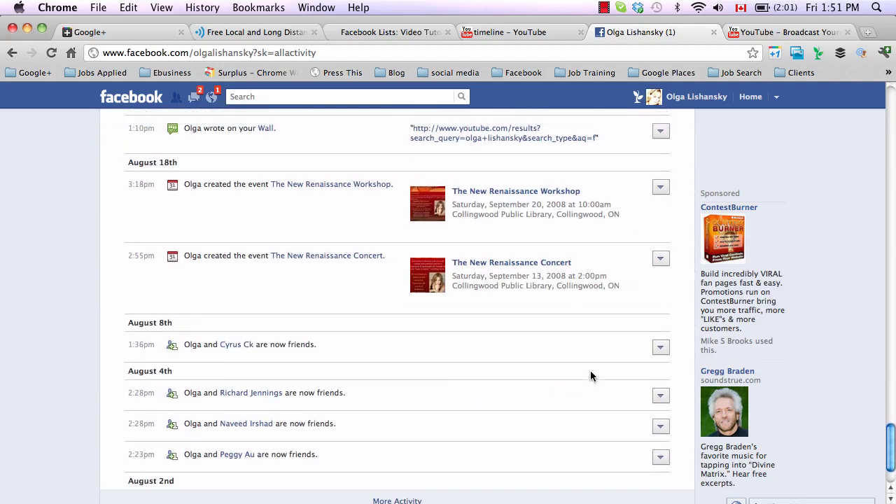
{"action": "scroll", "coordinate": [476, 392], "scroll_direction": "up", "scroll_amount": 3}
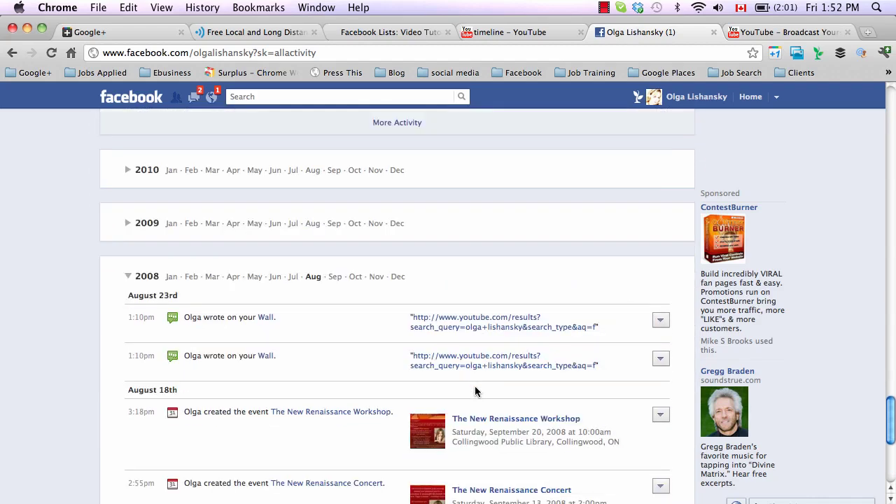
{"action": "scroll", "coordinate": [352, 265], "scroll_direction": "up", "scroll_amount": 6}
{"action": "scroll", "coordinate": [352, 269], "scroll_direction": "up", "scroll_amount": 15}
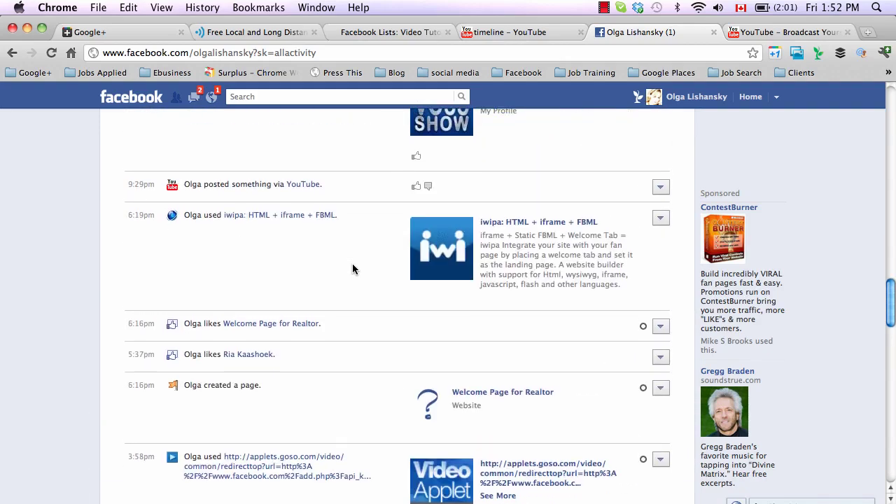
{"action": "scroll", "coordinate": [352, 269], "scroll_direction": "up", "scroll_amount": 4}
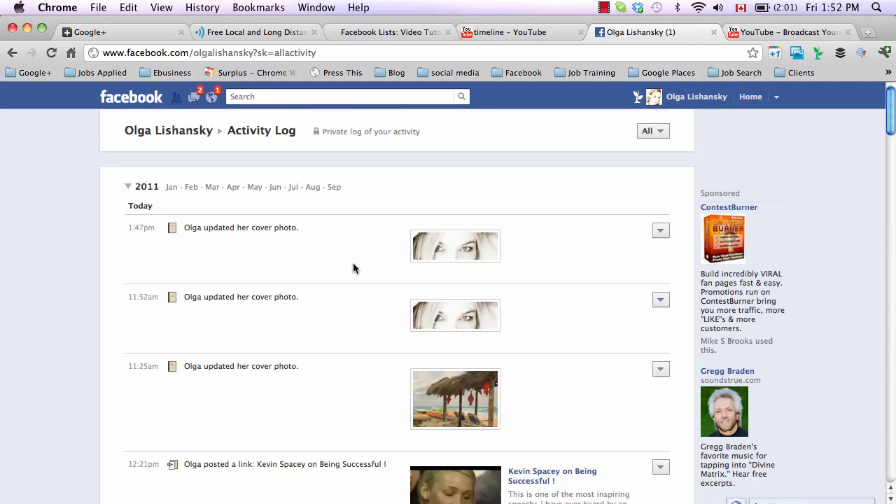
Step: Hide the 1:47pm cover photo update from Timeline, leaving the 11:52am entry allowed
{"action": "left_click", "coordinate": [665, 230]}
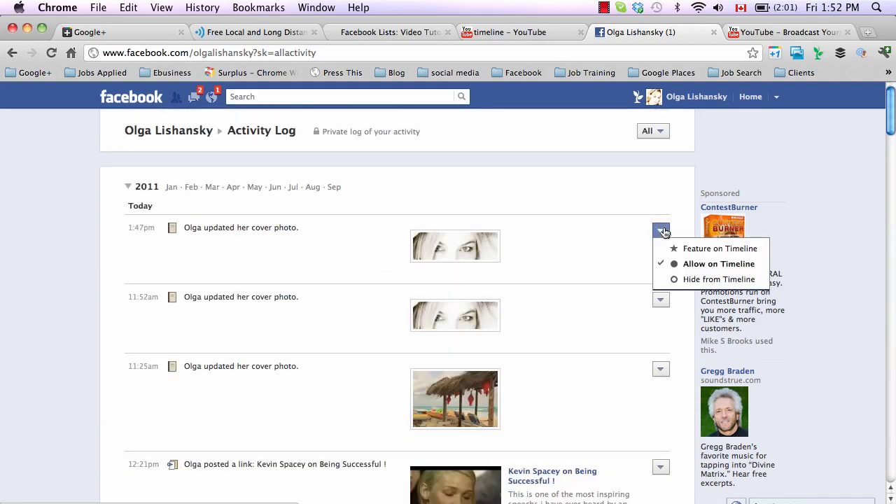
{"action": "left_click", "coordinate": [682, 280]}
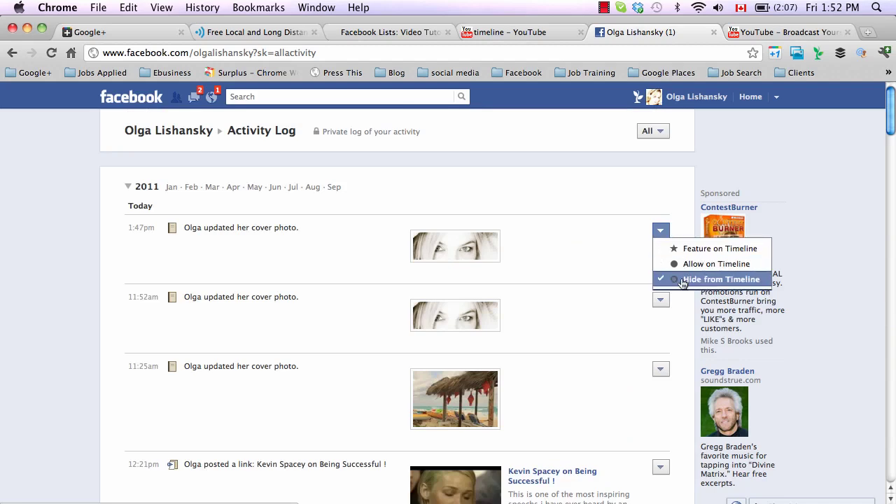
{"action": "left_click", "coordinate": [660, 301]}
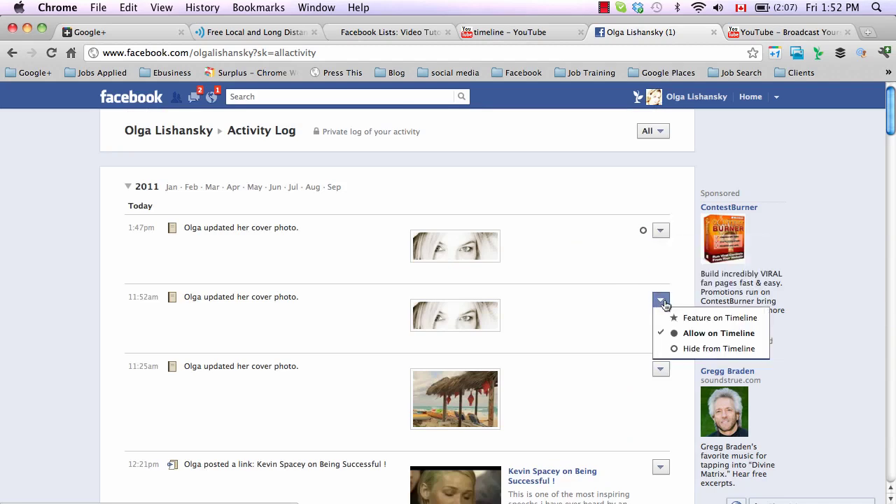
{"action": "scroll", "coordinate": [603, 318], "scroll_direction": "down", "scroll_amount": 3}
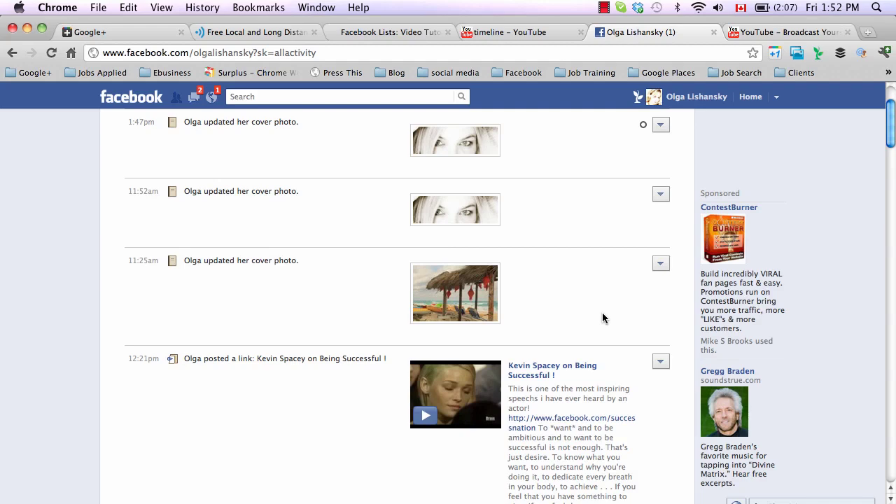
{"action": "scroll", "coordinate": [602, 319], "scroll_direction": "down", "scroll_amount": 10}
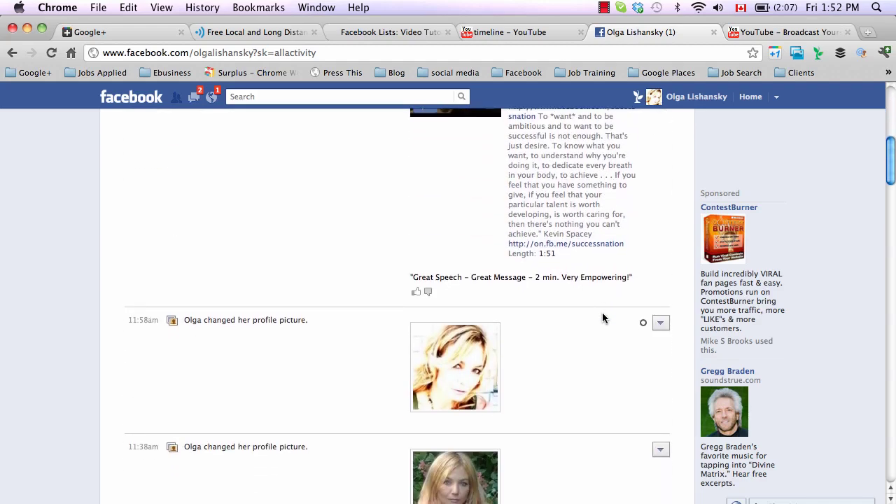
{"action": "scroll", "coordinate": [602, 319], "scroll_direction": "up", "scroll_amount": 10}
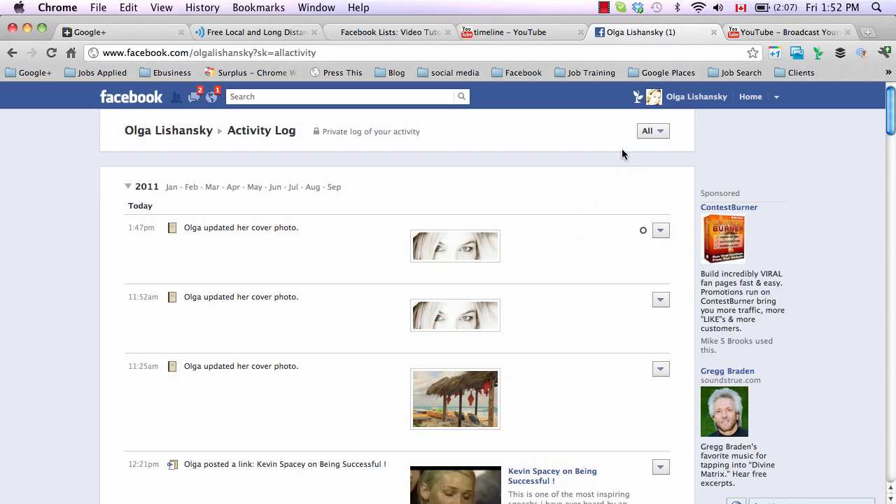
Step: Filter the Activity Log to Video only and check the Edith Piaf story's Timeline options
{"action": "left_click", "coordinate": [661, 132]}
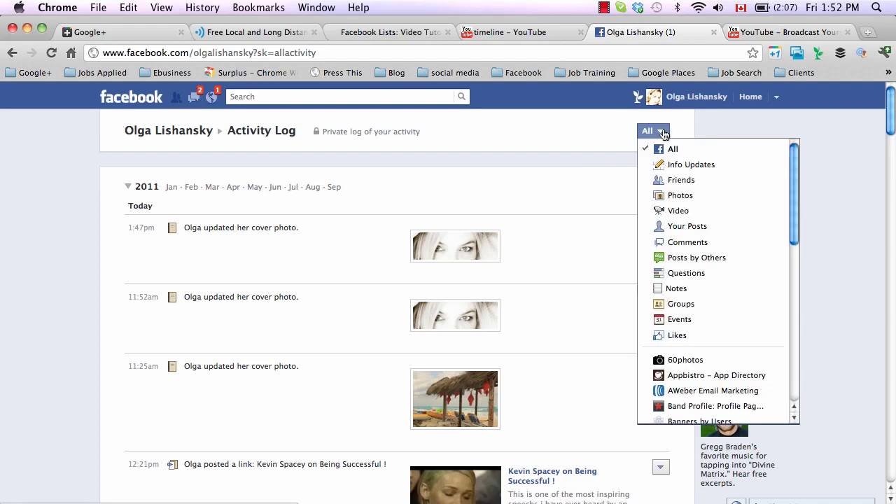
{"action": "left_click", "coordinate": [664, 210]}
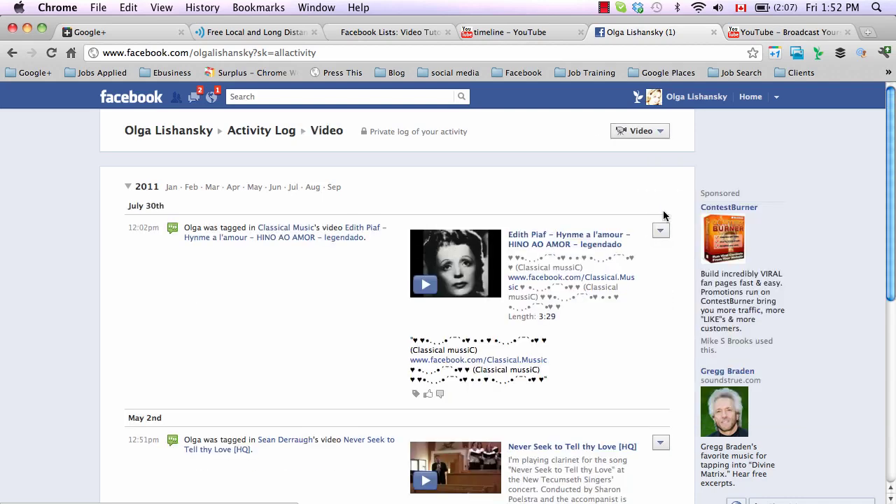
{"action": "scroll", "coordinate": [647, 301], "scroll_direction": "down", "scroll_amount": 5}
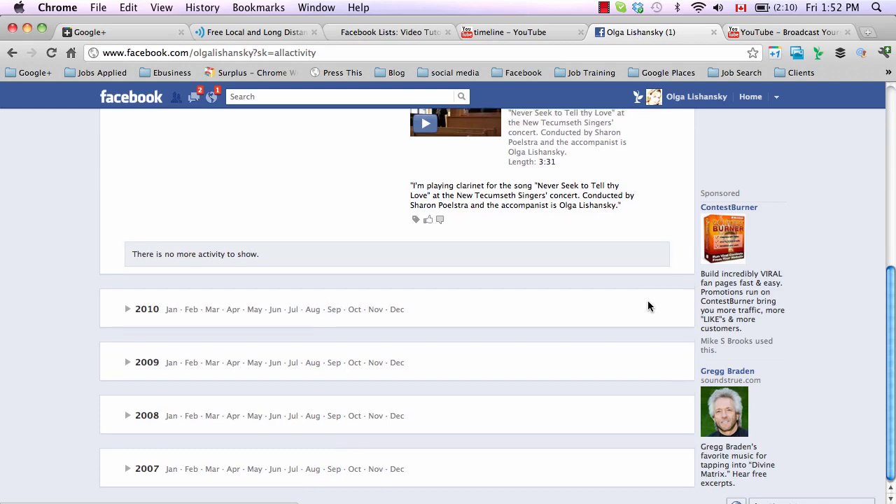
{"action": "scroll", "coordinate": [647, 306], "scroll_direction": "up", "scroll_amount": 5}
{"action": "scroll", "coordinate": [648, 306], "scroll_direction": "down", "scroll_amount": 3}
{"action": "scroll", "coordinate": [647, 306], "scroll_direction": "up", "scroll_amount": 3}
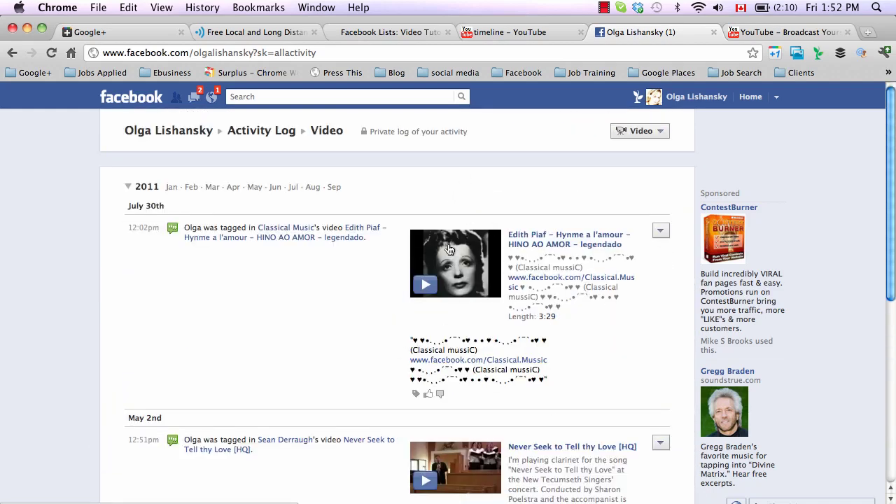
{"action": "left_click", "coordinate": [661, 231]}
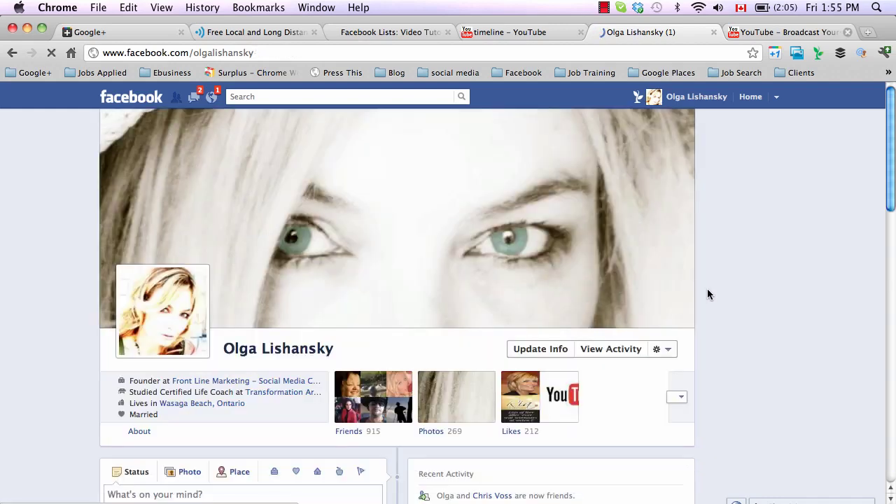
Step: Scroll past the cover photo and profile picture posts down to yesterday's Music for Soul post
{"action": "scroll", "coordinate": [707, 294], "scroll_direction": "down", "scroll_amount": 3}
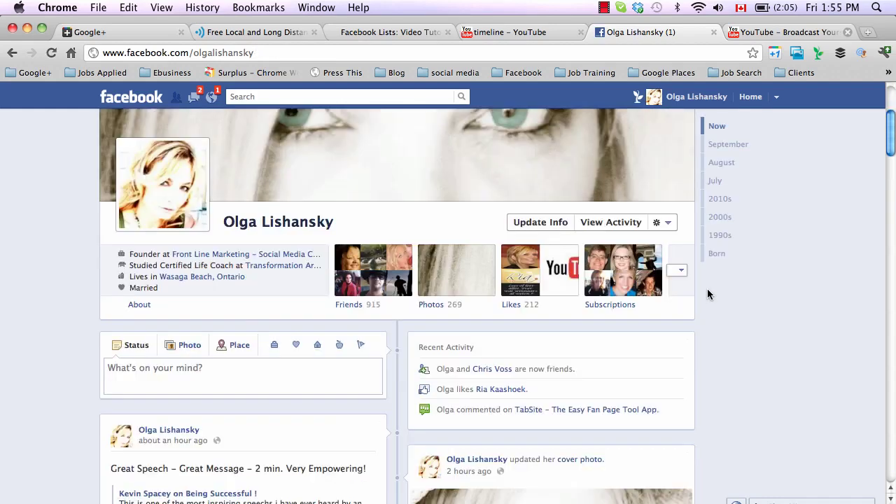
{"action": "scroll", "coordinate": [780, 261], "scroll_direction": "down", "scroll_amount": 10}
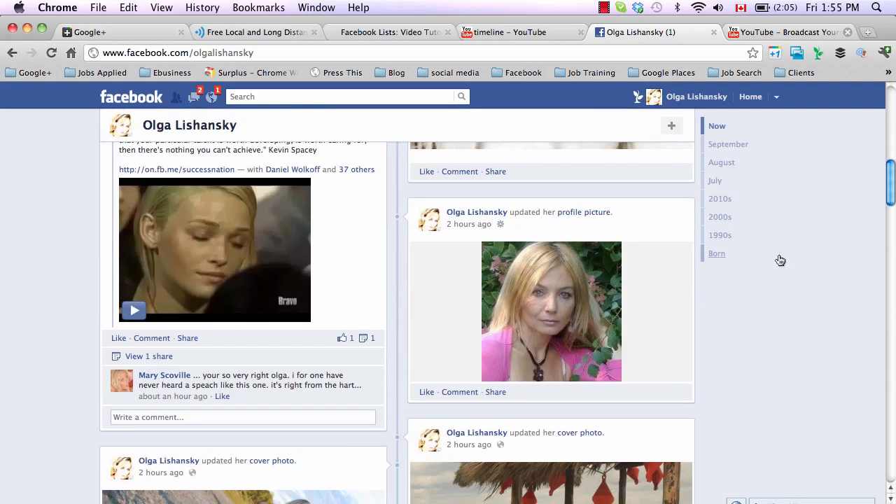
{"action": "scroll", "coordinate": [781, 261], "scroll_direction": "down", "scroll_amount": 2}
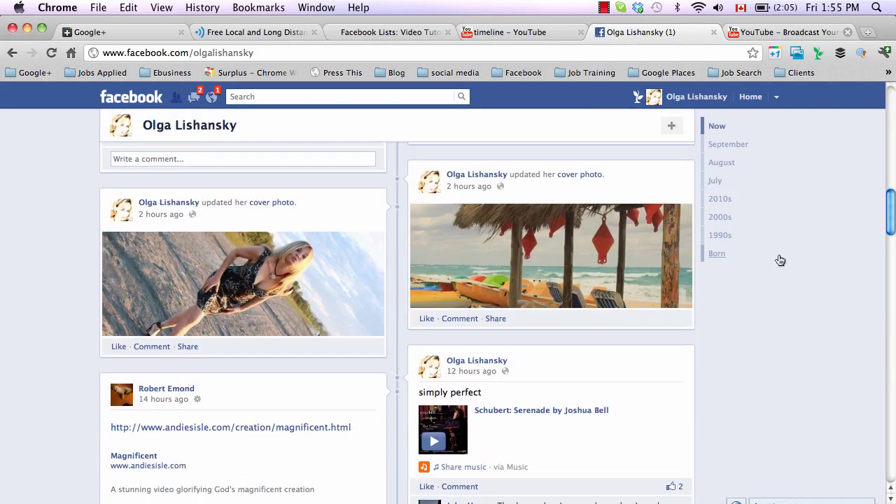
{"action": "scroll", "coordinate": [780, 260], "scroll_direction": "down", "scroll_amount": 8}
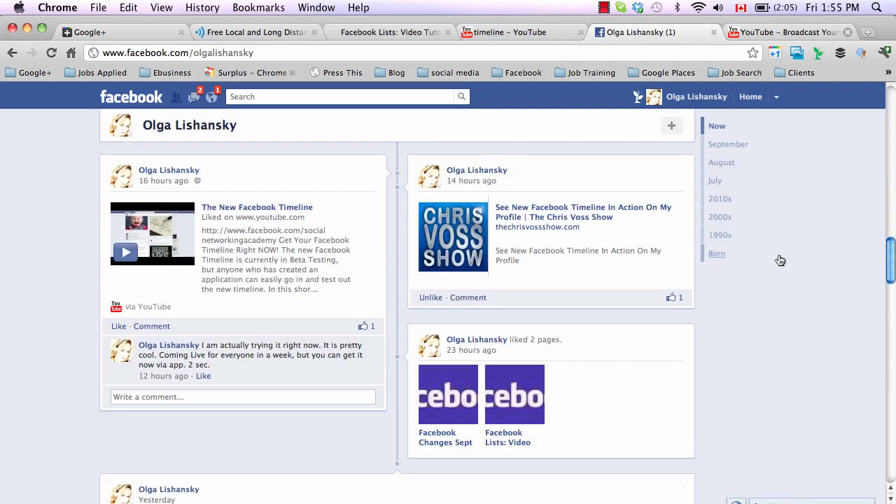
{"action": "scroll", "coordinate": [780, 260], "scroll_direction": "down", "scroll_amount": 5}
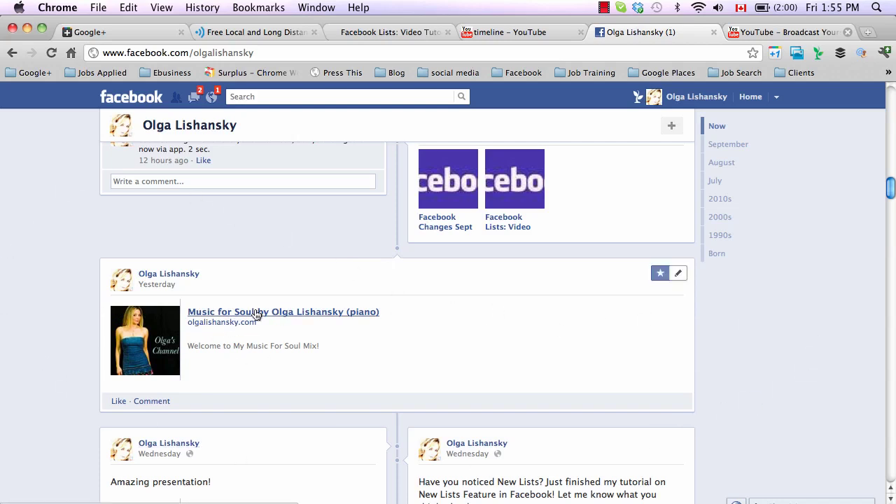
Step: View the Music for Soul post's hide and report menu, then return up to the status composer
{"action": "left_click", "coordinate": [677, 275]}
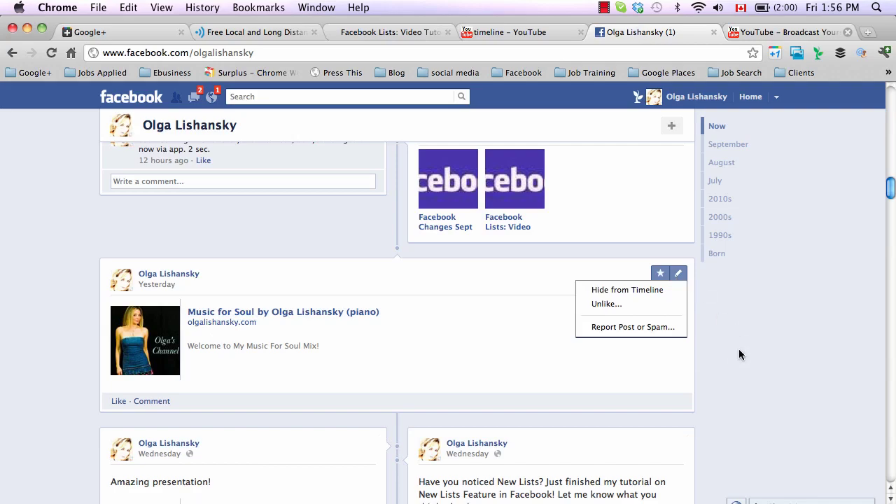
{"action": "scroll", "coordinate": [738, 355], "scroll_direction": "up", "scroll_amount": 15}
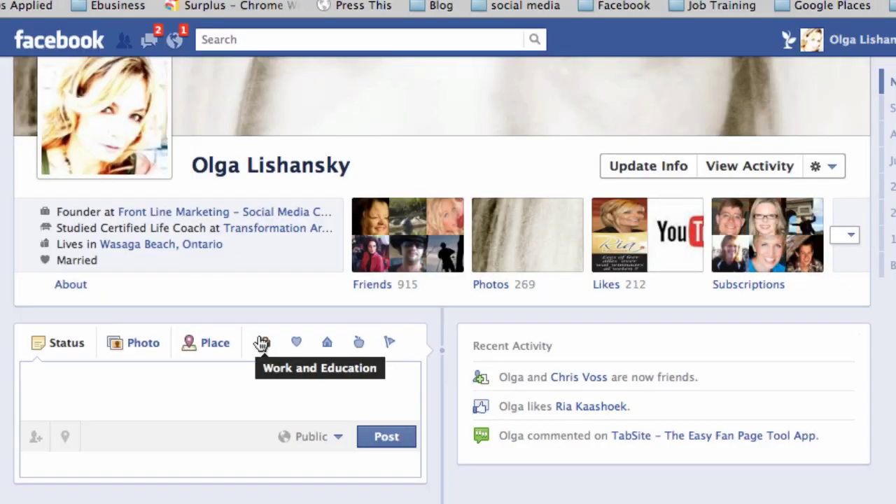
Step: Open a Family 'Got Married' life event form dated 9/1/2011, with Married To, Location and Story fields
{"action": "left_click", "coordinate": [265, 342]}
{"action": "left_click", "coordinate": [296, 342]}
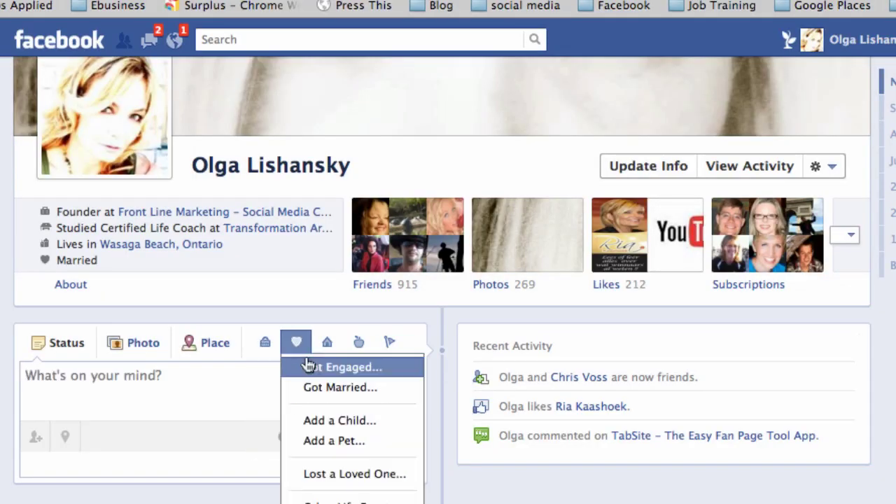
{"action": "left_click", "coordinate": [319, 386]}
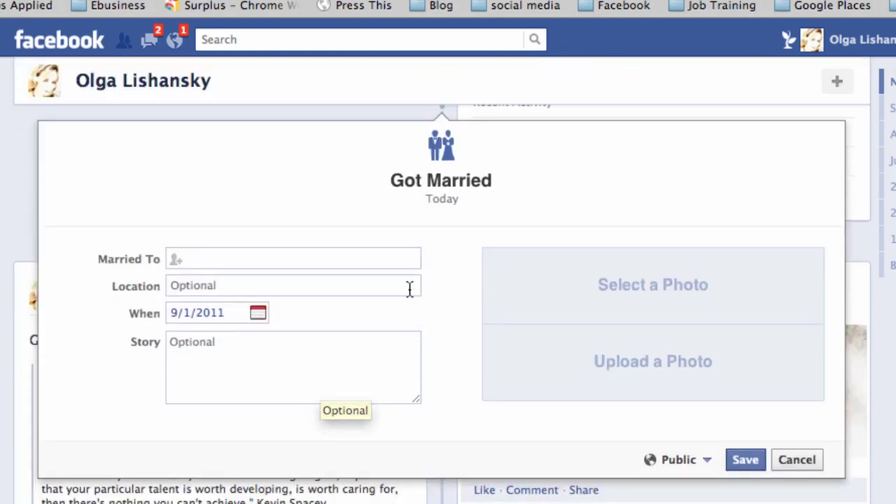
{"action": "scroll", "coordinate": [409, 289], "scroll_direction": "up", "scroll_amount": 3}
{"action": "scroll", "coordinate": [410, 289], "scroll_direction": "up", "scroll_amount": 2}
{"action": "scroll", "coordinate": [409, 289], "scroll_direction": "down", "scroll_amount": 7}
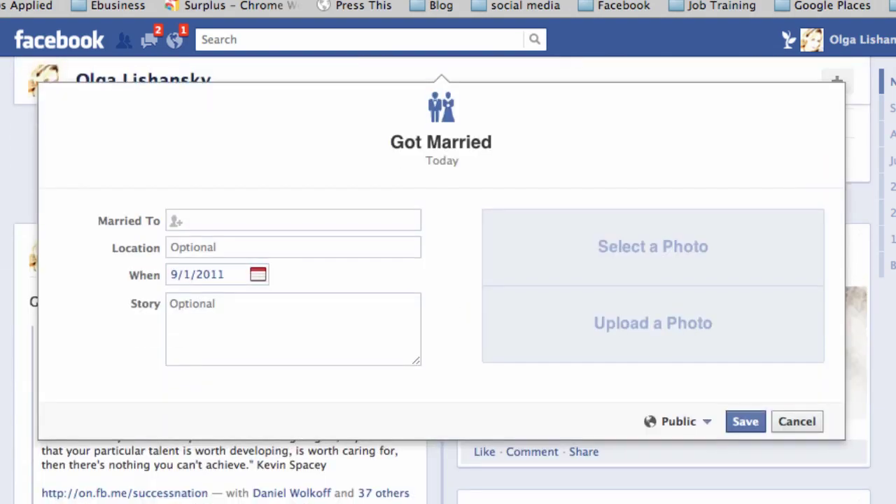
{"action": "scroll", "coordinate": [555, 272], "scroll_direction": "up", "scroll_amount": 1}
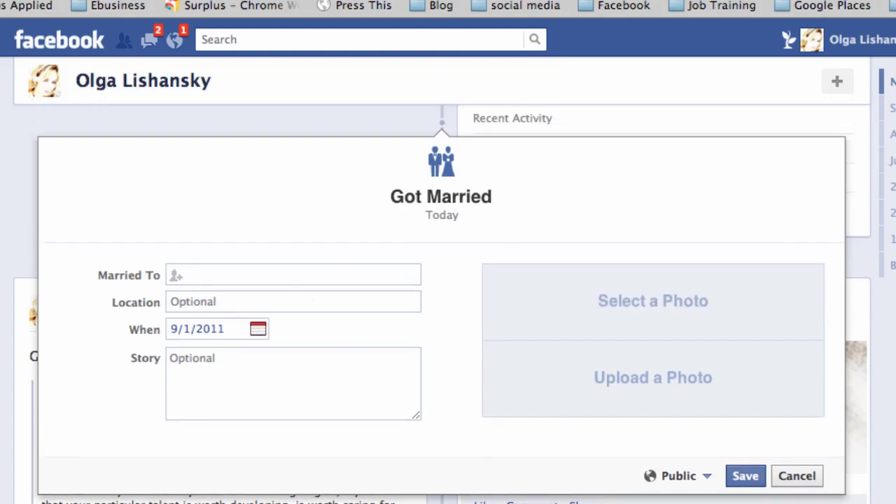
Step: Cancel the Got Married event and open the hide options for a Recent Activity item
{"action": "left_click", "coordinate": [795, 479]}
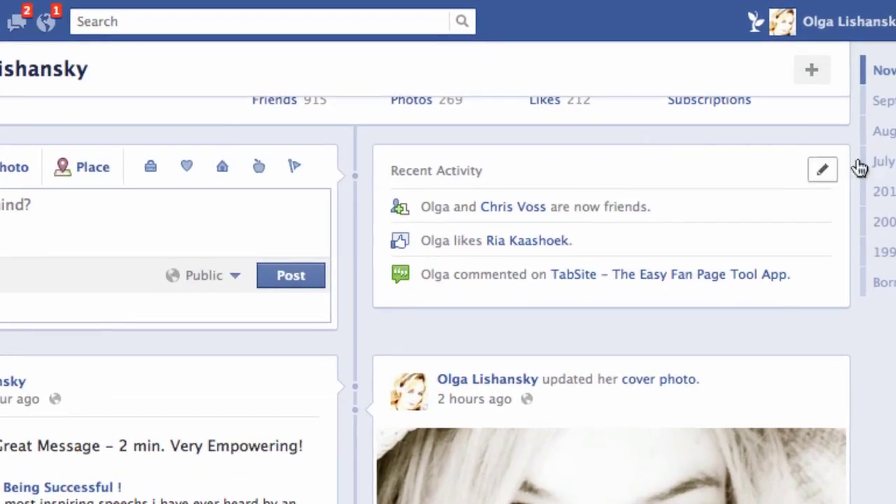
{"action": "left_click", "coordinate": [822, 171]}
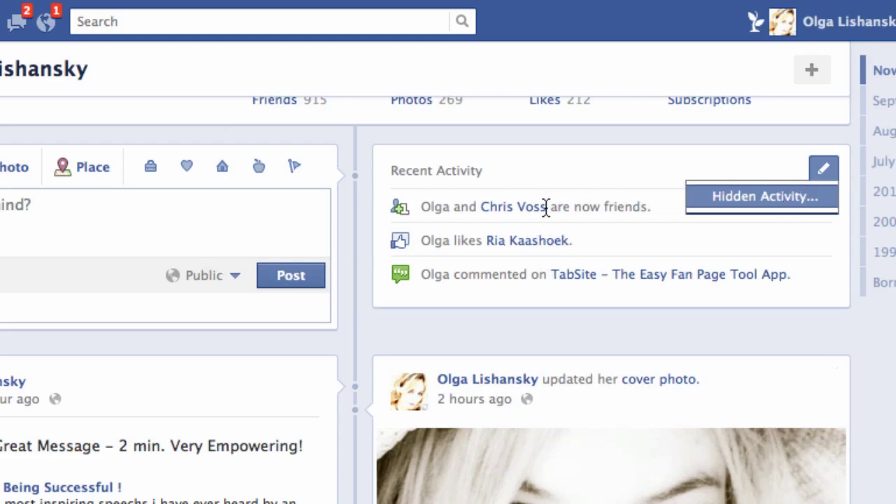
{"action": "left_click", "coordinate": [816, 240]}
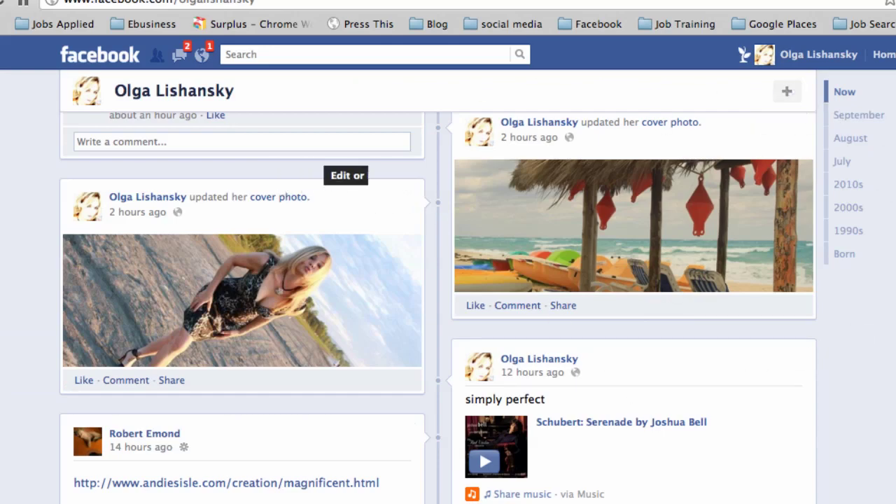
Step: Scroll through the September timeline posts, then back up to the Now section's cover and profile picture updates
{"action": "scroll", "coordinate": [742, 361], "scroll_direction": "down", "scroll_amount": 5}
{"action": "scroll", "coordinate": [438, 308], "scroll_direction": "down", "scroll_amount": 15}
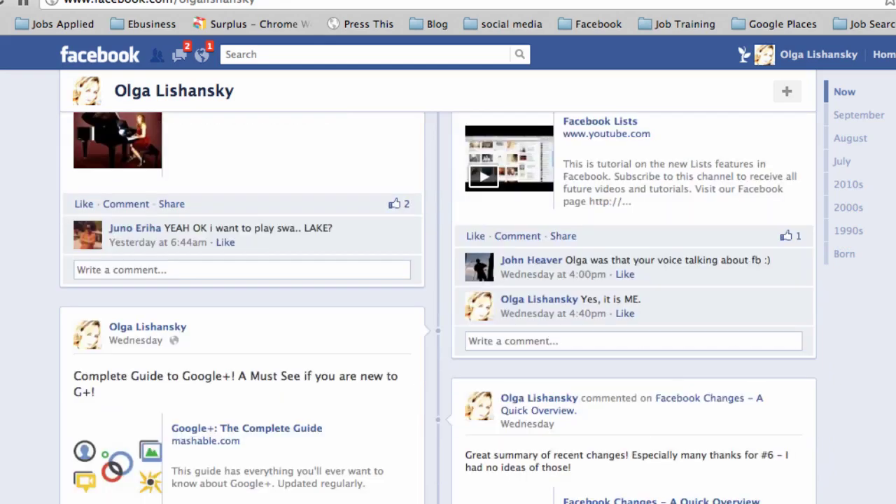
{"action": "scroll", "coordinate": [438, 308], "scroll_direction": "down", "scroll_amount": 15}
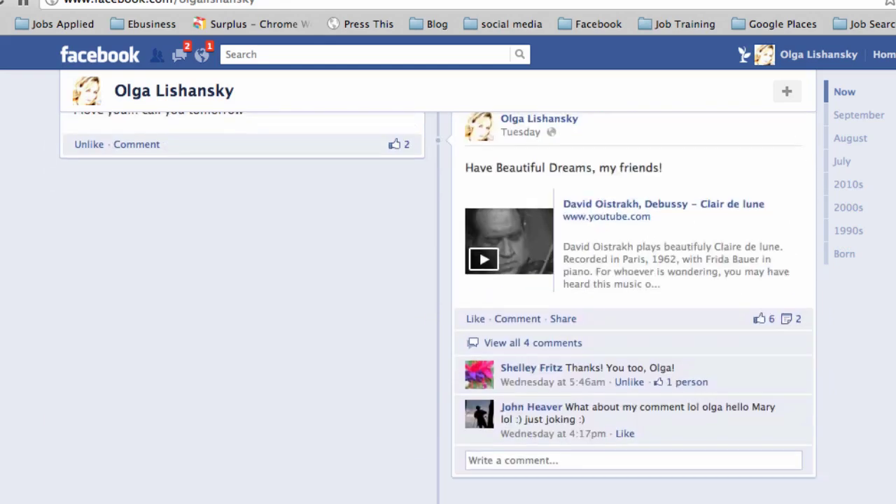
{"action": "scroll", "coordinate": [438, 308], "scroll_direction": "down", "scroll_amount": 1}
{"action": "scroll", "coordinate": [438, 308], "scroll_direction": "down", "scroll_amount": 15}
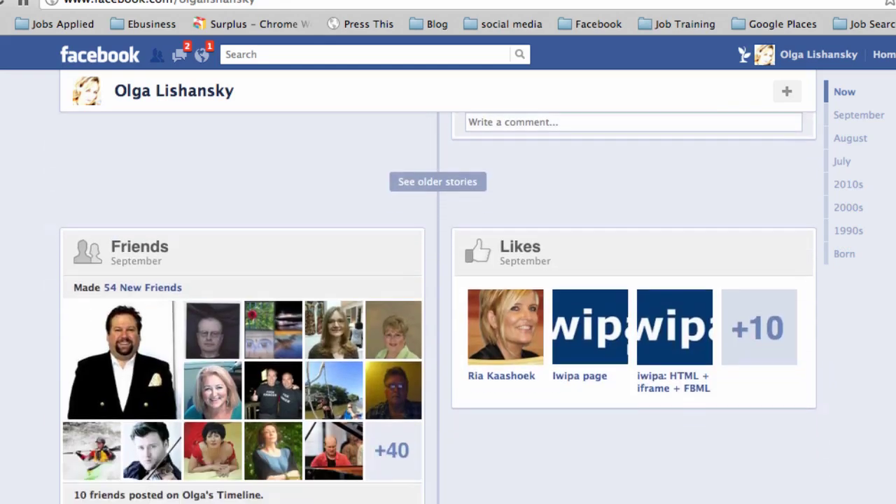
{"action": "scroll", "coordinate": [438, 308], "scroll_direction": "down", "scroll_amount": 12}
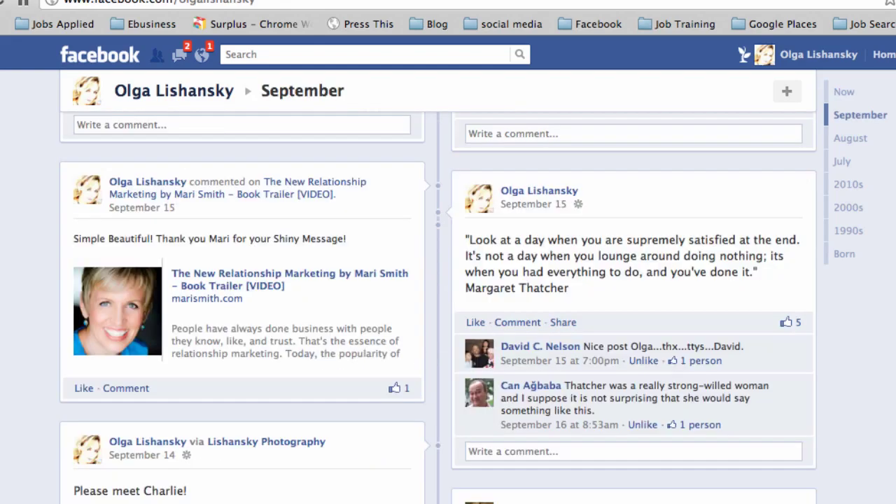
{"action": "scroll", "coordinate": [438, 308], "scroll_direction": "down", "scroll_amount": 10}
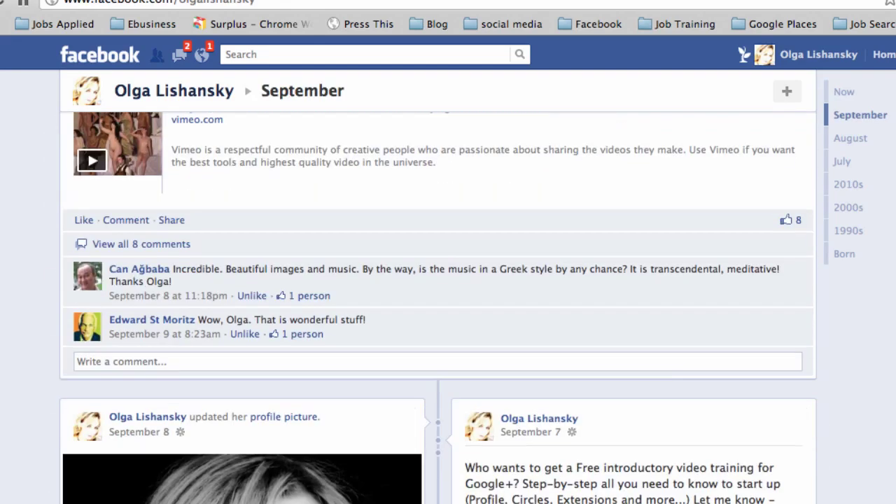
{"action": "scroll", "coordinate": [438, 308], "scroll_direction": "down", "scroll_amount": 15}
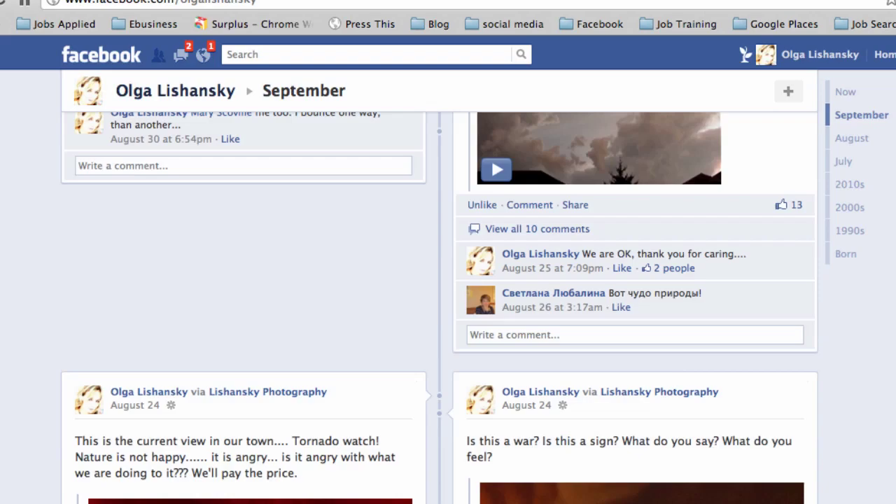
{"action": "scroll", "coordinate": [438, 308], "scroll_direction": "up", "scroll_amount": 18}
{"action": "scroll", "coordinate": [438, 308], "scroll_direction": "up", "scroll_amount": 15}
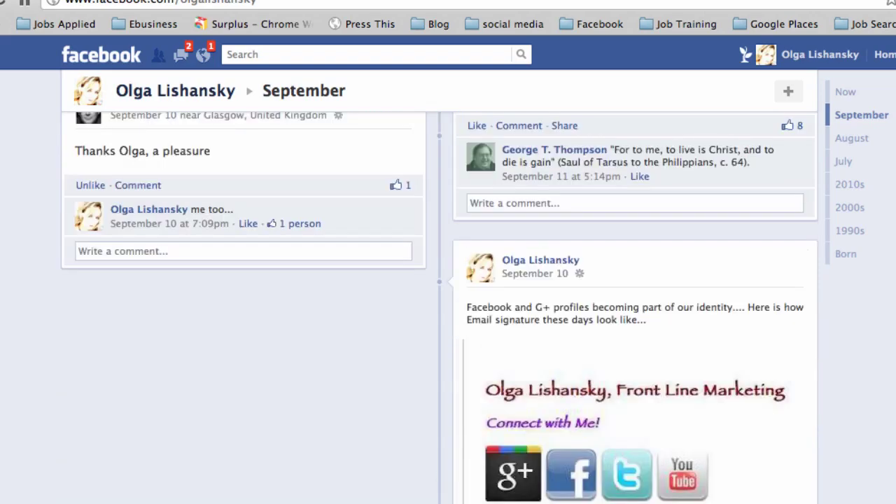
{"action": "scroll", "coordinate": [438, 308], "scroll_direction": "up", "scroll_amount": 15}
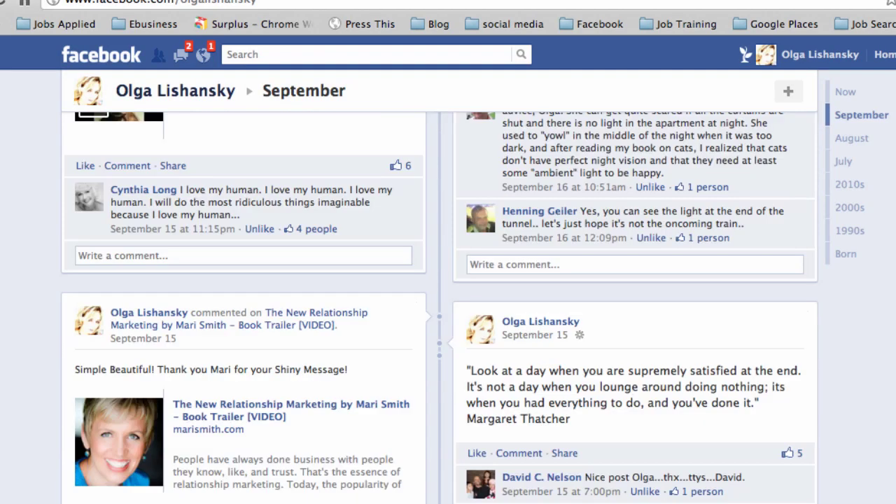
{"action": "scroll", "coordinate": [438, 308], "scroll_direction": "down", "scroll_amount": 12}
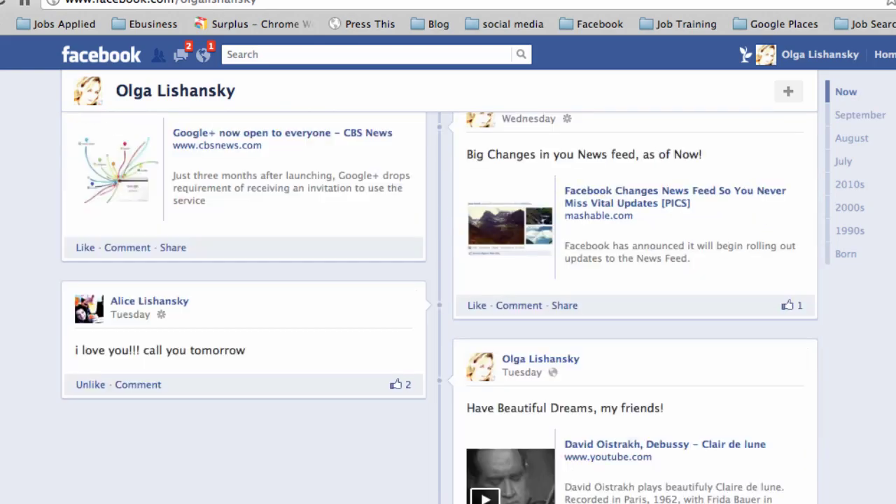
{"action": "scroll", "coordinate": [438, 308], "scroll_direction": "up", "scroll_amount": 8}
{"action": "scroll", "coordinate": [438, 308], "scroll_direction": "up", "scroll_amount": 5}
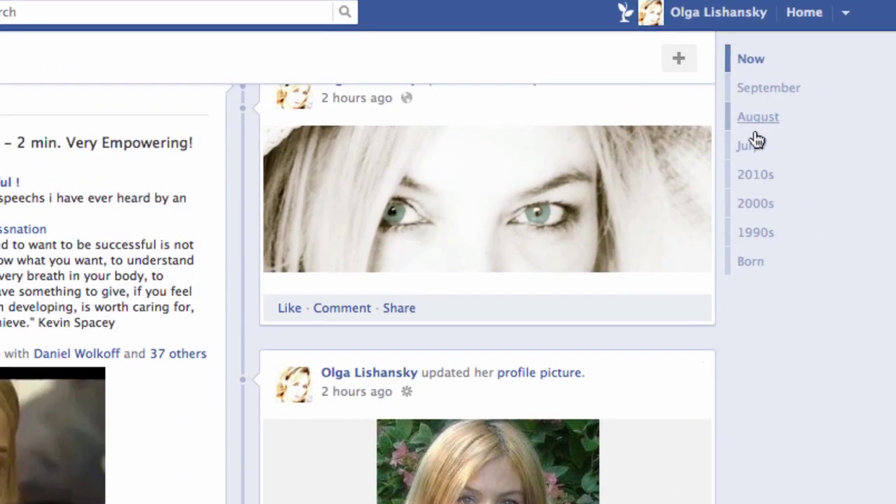
Step: Jump the timeline to the 1990s, then to the 2000s
{"action": "left_click", "coordinate": [755, 233]}
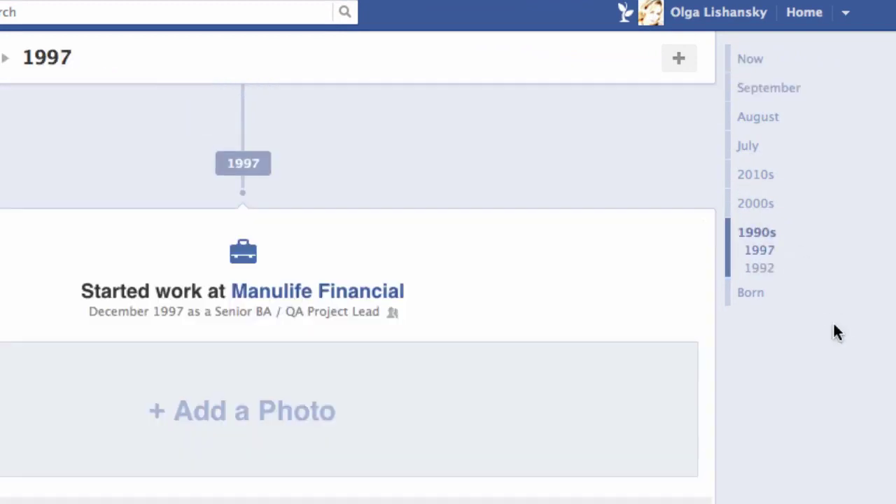
{"action": "scroll", "coordinate": [843, 423], "scroll_direction": "up", "scroll_amount": 3}
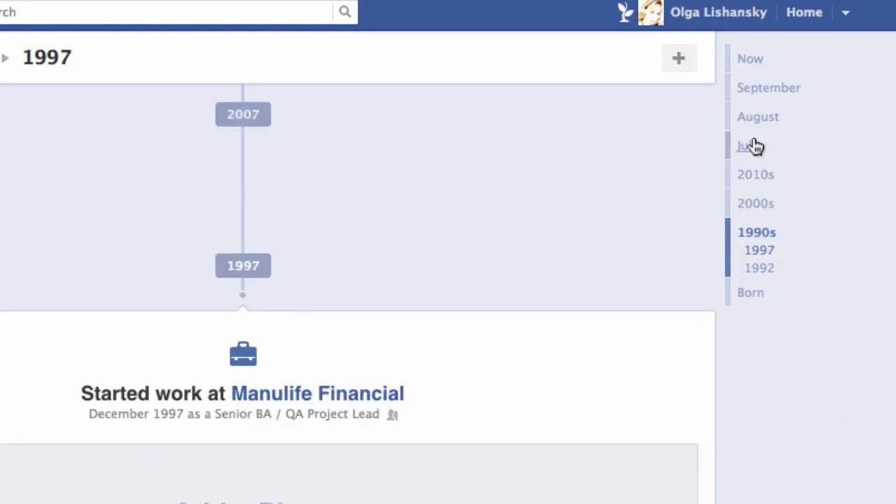
{"action": "scroll", "coordinate": [756, 202], "scroll_direction": "up", "scroll_amount": 3}
{"action": "left_click", "coordinate": [755, 203]}
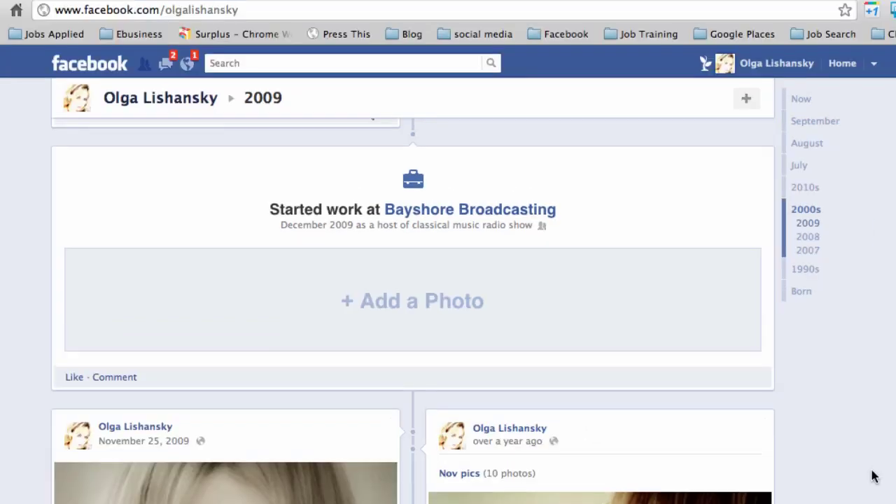
{"action": "scroll", "coordinate": [873, 476], "scroll_direction": "up", "scroll_amount": 5}
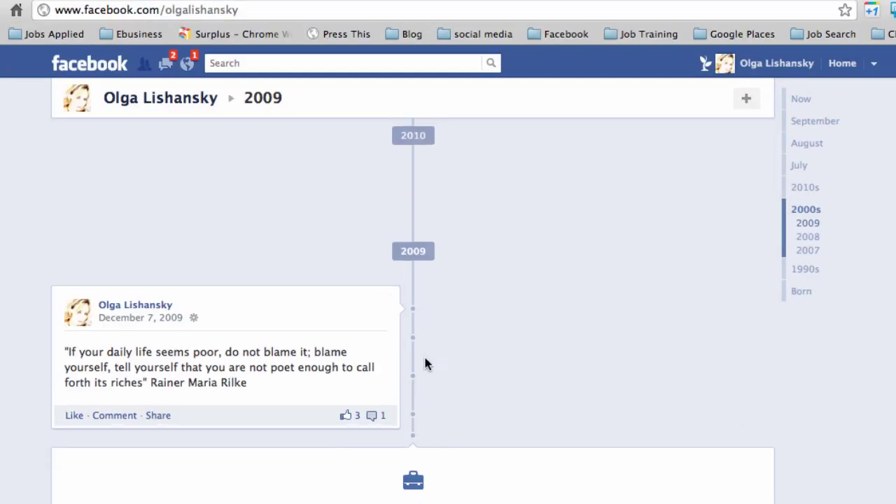
{"action": "scroll", "coordinate": [887, 408], "scroll_direction": "up", "scroll_amount": 3}
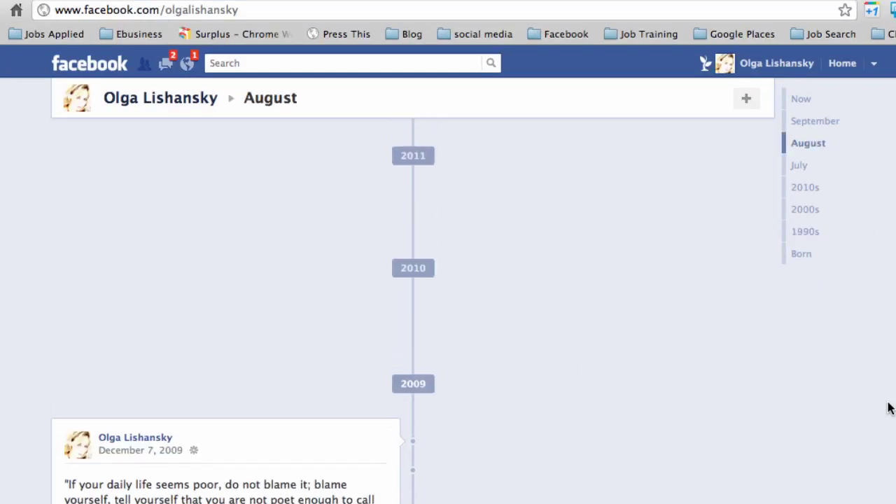
Step: Jump to the 2010s and browse the August 2011 posts, including 56 new friends and page likes
{"action": "left_click", "coordinate": [810, 189]}
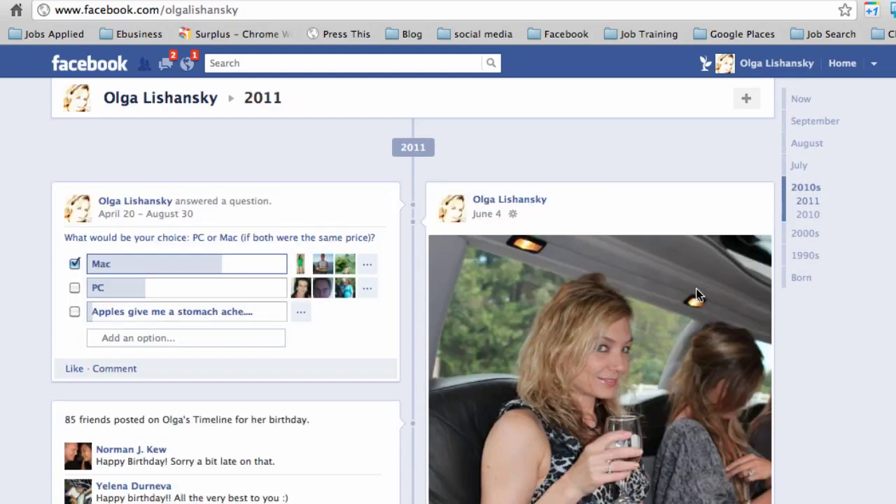
{"action": "scroll", "coordinate": [696, 288], "scroll_direction": "down", "scroll_amount": 5}
{"action": "scroll", "coordinate": [695, 285], "scroll_direction": "up", "scroll_amount": 9}
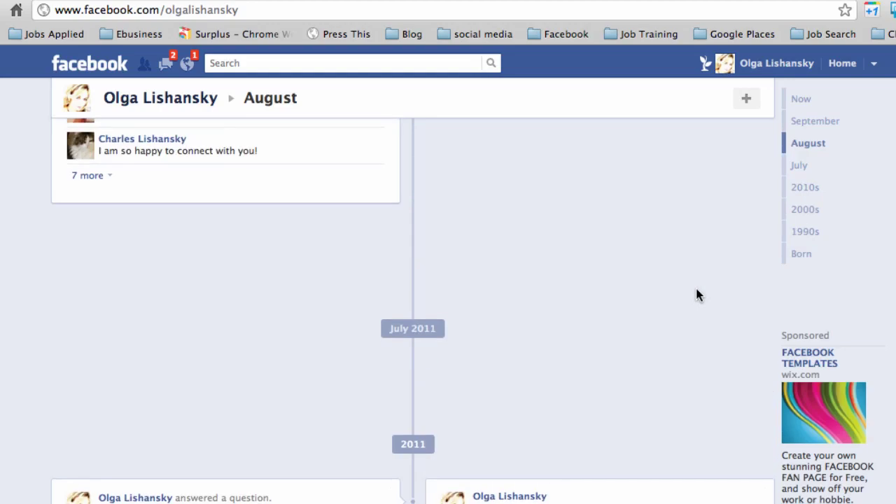
{"action": "scroll", "coordinate": [696, 290], "scroll_direction": "up", "scroll_amount": 10}
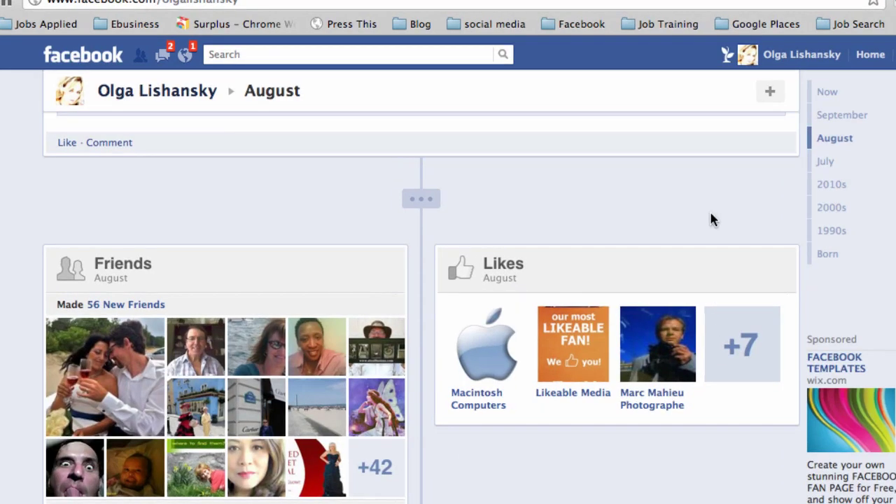
{"action": "scroll", "coordinate": [711, 217], "scroll_direction": "up", "scroll_amount": 10}
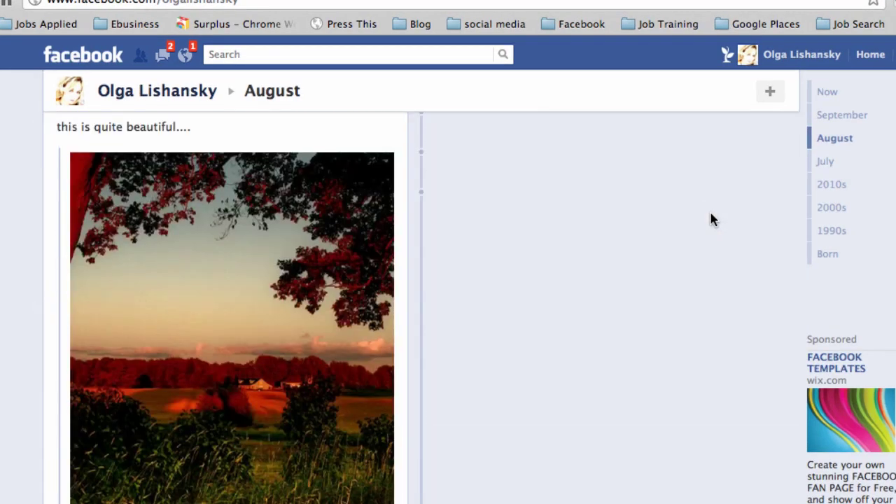
{"action": "scroll", "coordinate": [710, 219], "scroll_direction": "up", "scroll_amount": 5}
{"action": "scroll", "coordinate": [763, 195], "scroll_direction": "up", "scroll_amount": 10}
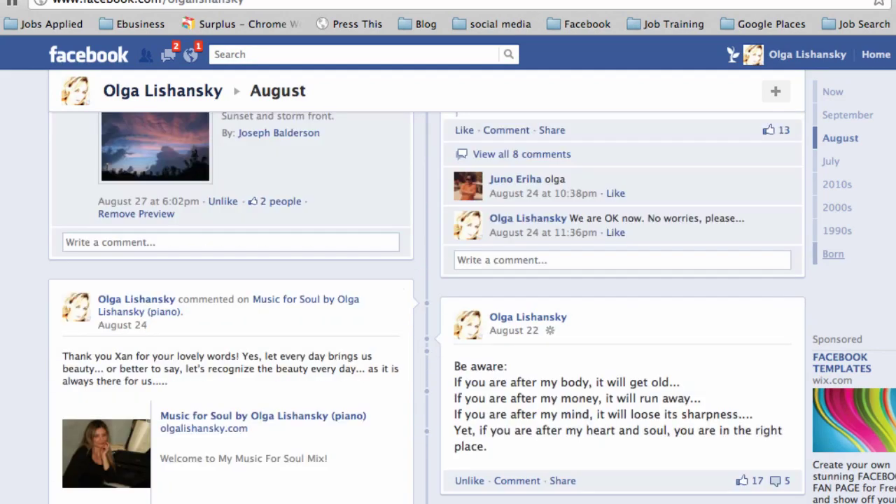
Step: Jump to Now, skim the recent posts, then return to the eyes cover and Developer Release banner
{"action": "left_click", "coordinate": [832, 94]}
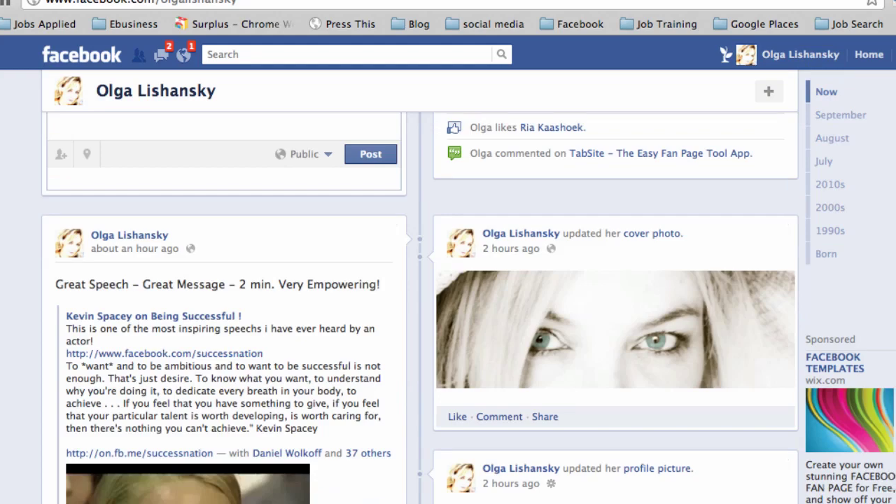
{"action": "scroll", "coordinate": [420, 285], "scroll_direction": "up", "scroll_amount": 10}
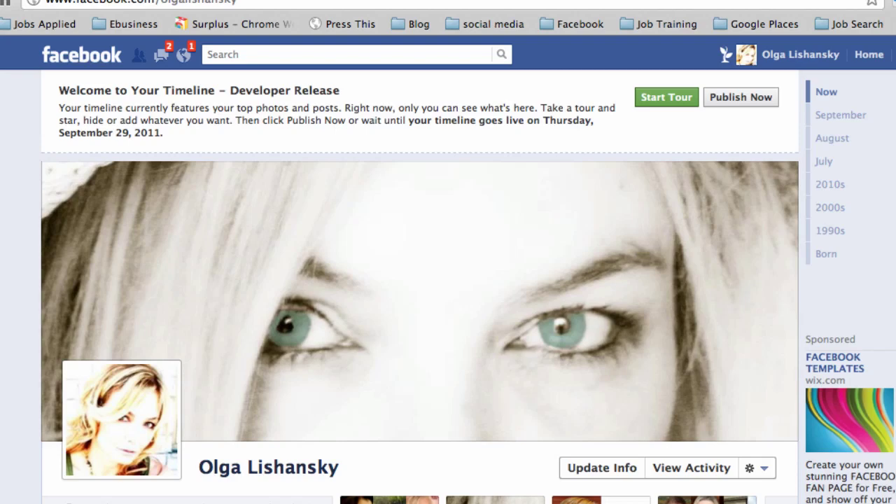
{"action": "scroll", "coordinate": [420, 294], "scroll_direction": "down", "scroll_amount": 10}
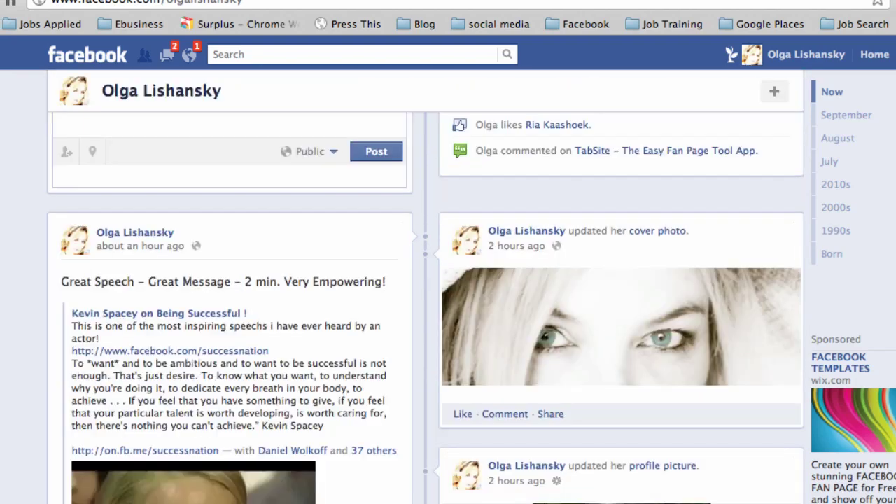
{"action": "scroll", "coordinate": [426, 308], "scroll_direction": "down", "scroll_amount": 8}
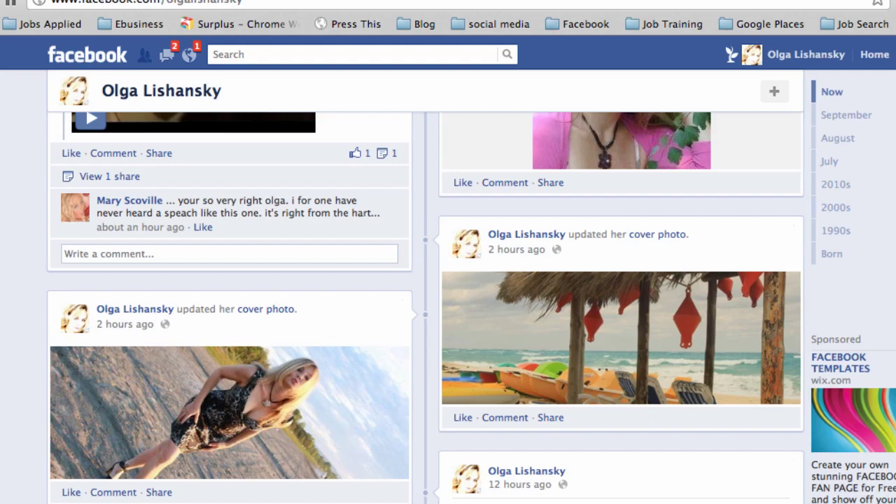
{"action": "scroll", "coordinate": [425, 308], "scroll_direction": "down", "scroll_amount": 1}
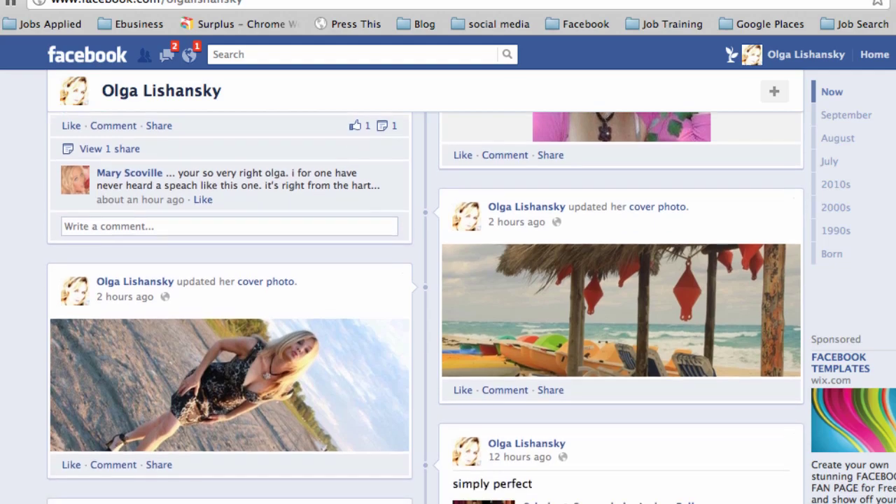
{"action": "scroll", "coordinate": [426, 308], "scroll_direction": "down", "scroll_amount": 4}
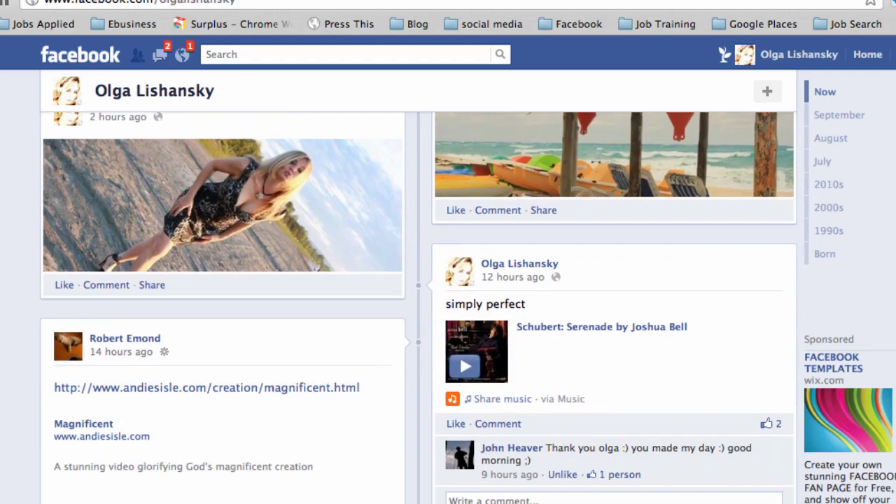
{"action": "scroll", "coordinate": [426, 308], "scroll_direction": "down", "scroll_amount": 5}
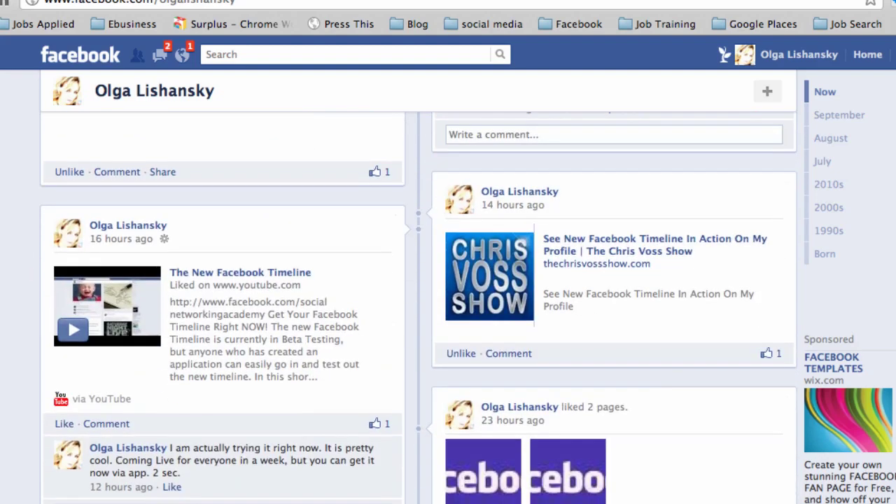
{"action": "scroll", "coordinate": [425, 308], "scroll_direction": "up", "scroll_amount": 10}
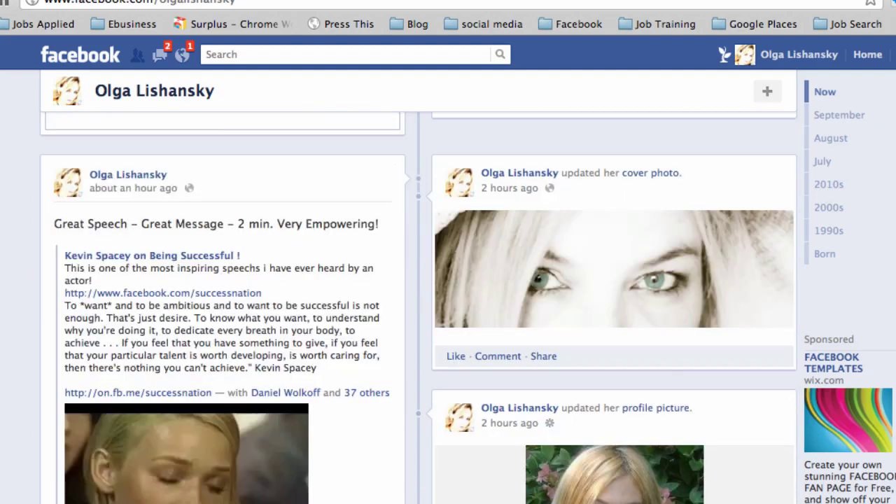
{"action": "scroll", "coordinate": [426, 308], "scroll_direction": "up", "scroll_amount": 8}
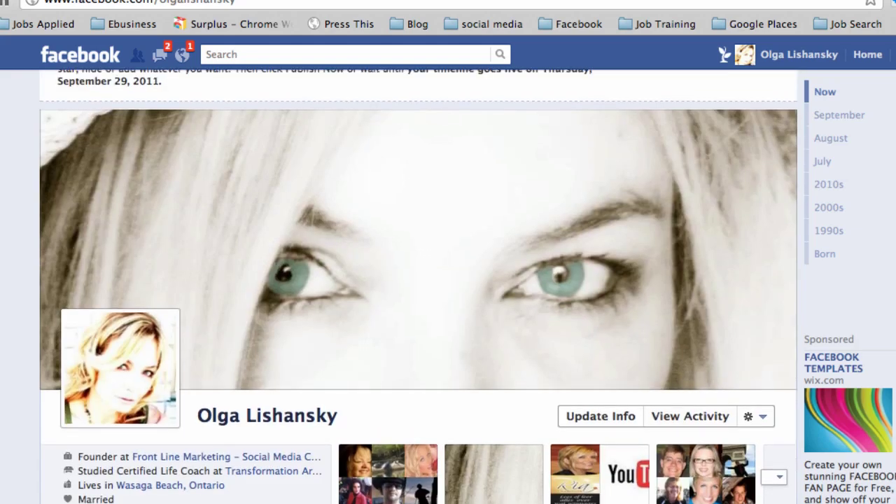
{"action": "scroll", "coordinate": [418, 280], "scroll_direction": "up", "scroll_amount": 2}
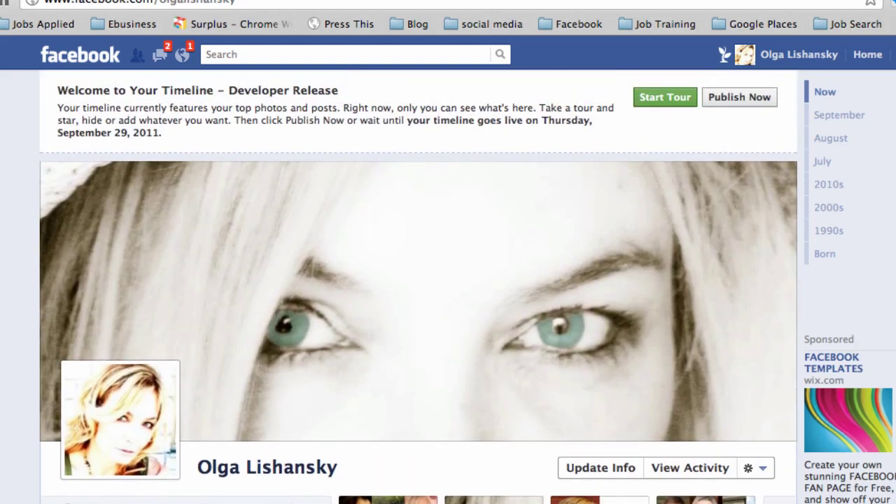